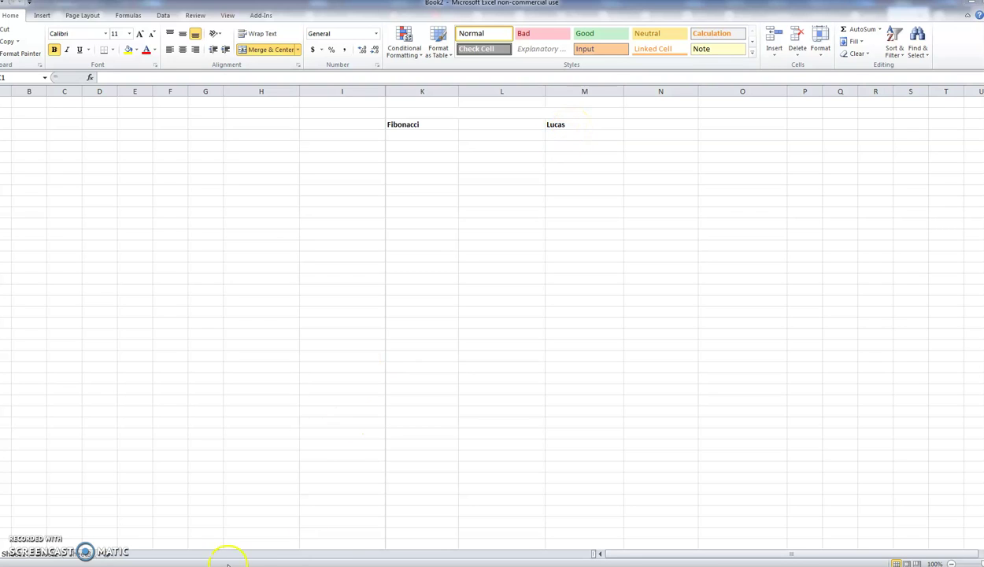
# - Compute (1+√5)/2 = 1.6180339887… in Windows Calculator
pyautogui.moveTo(226, 560)
pyautogui.click(311, 553)
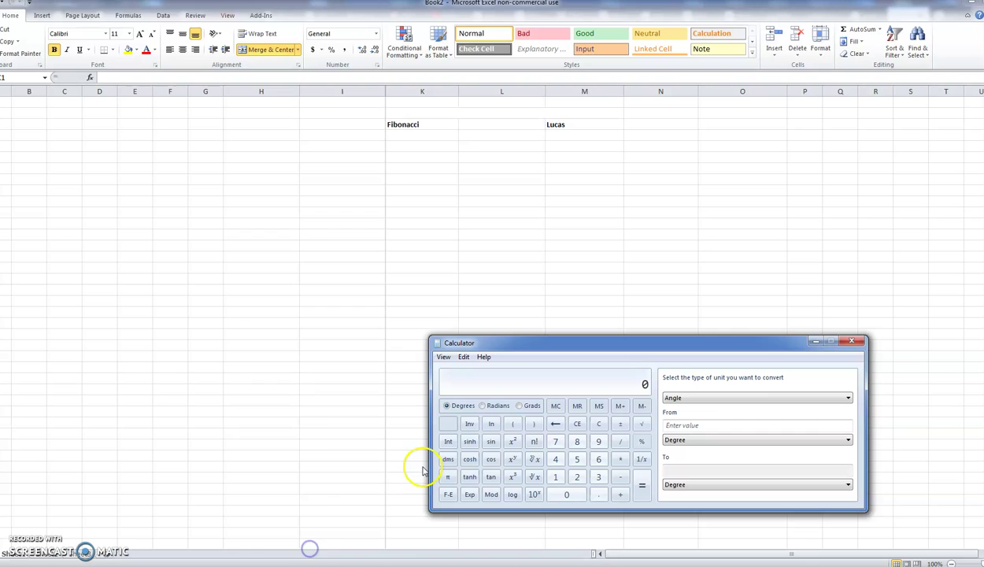
pyautogui.click(577, 461)
pyautogui.click(642, 424)
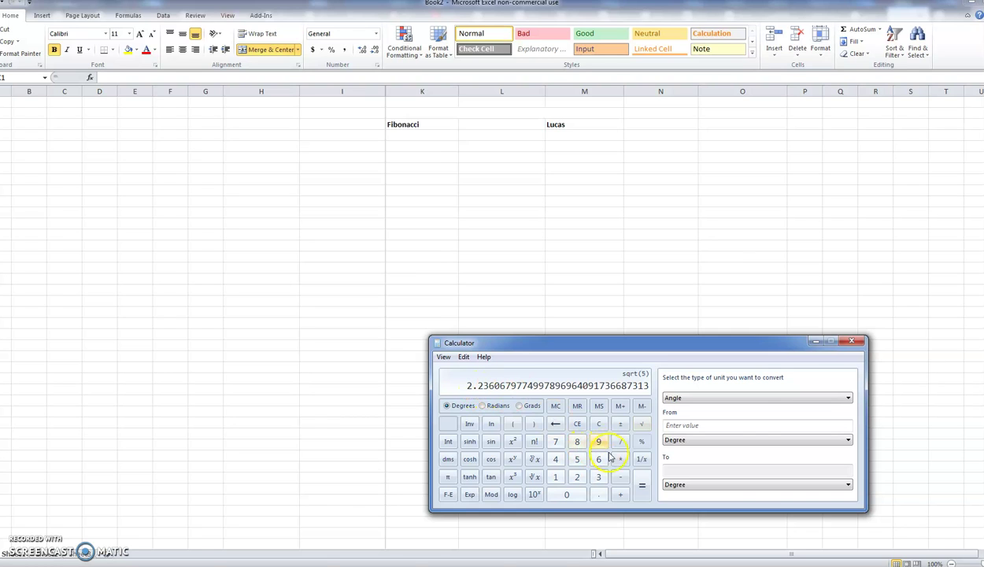
pyautogui.click(621, 493)
pyautogui.press('1')
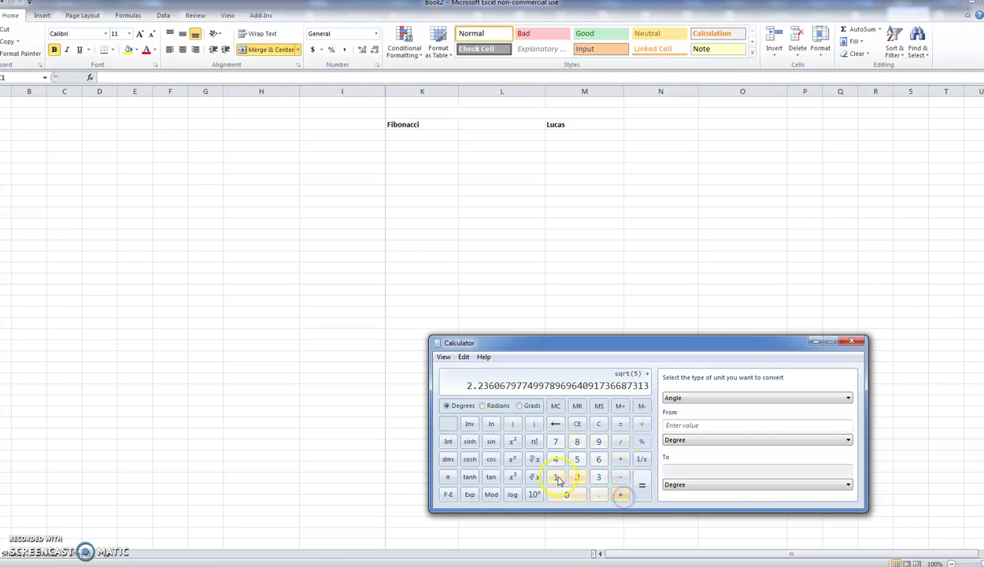
pyautogui.click(642, 487)
pyautogui.click(621, 441)
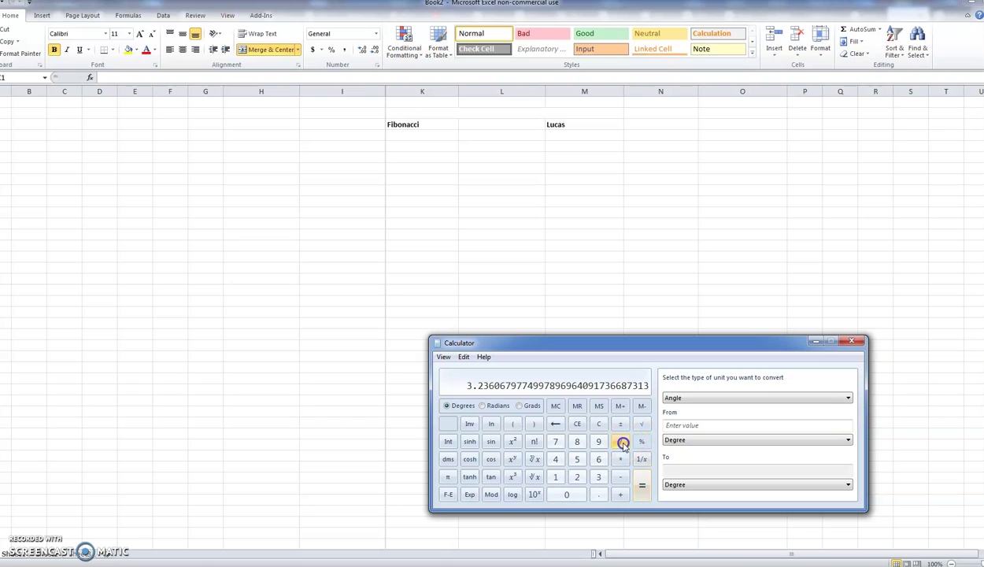
pyautogui.click(579, 478)
pyautogui.click(640, 486)
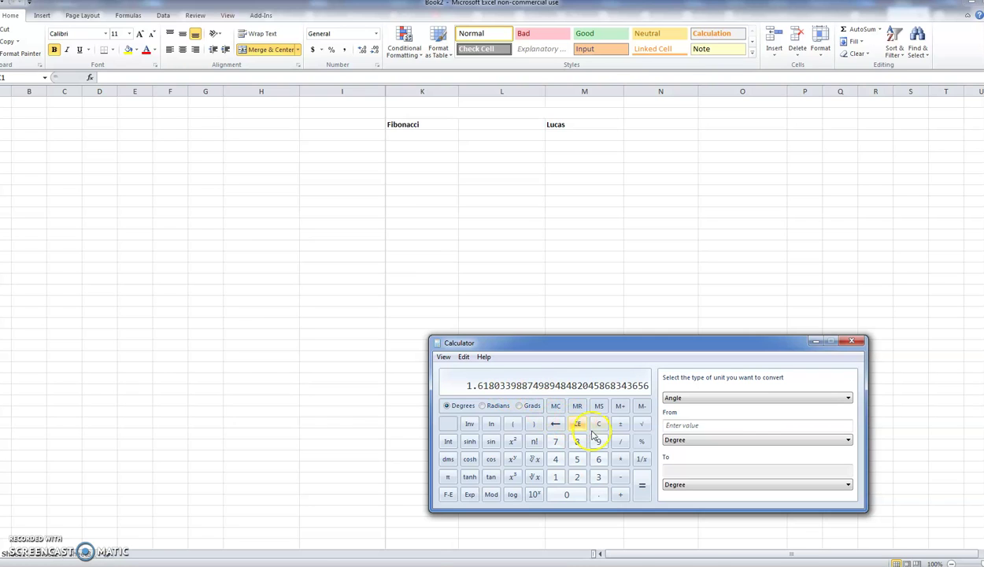
# - Store 1.6180339887… in memory and start adding 1 to it
pyautogui.click(627, 409)
pyautogui.click(620, 494)
pyautogui.click(556, 477)
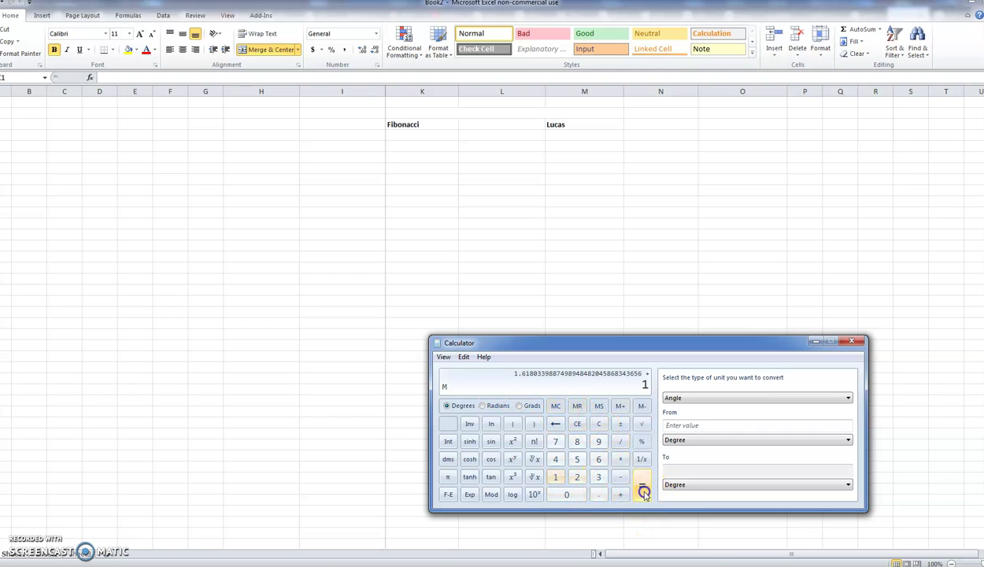
# - Get golden ratio plus 1 as 2.618…, then square the recalled golden ratio for comparison
pyautogui.click(643, 492)
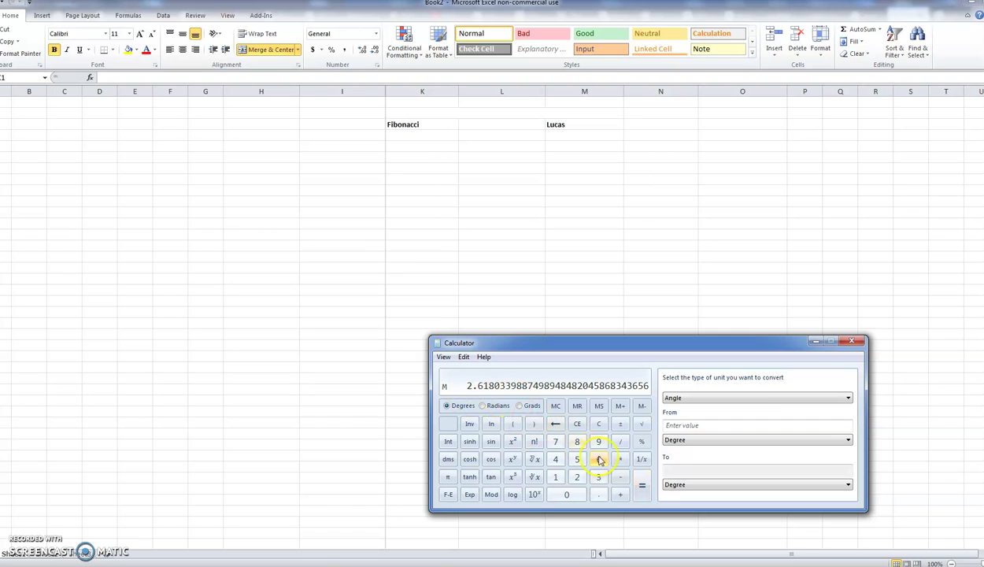
pyautogui.click(601, 426)
pyautogui.click(577, 406)
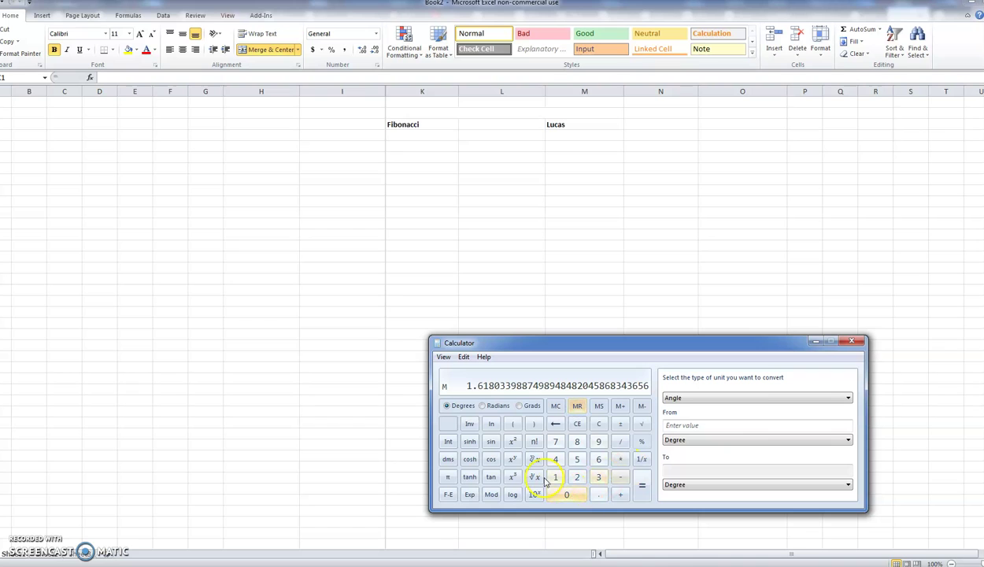
pyautogui.click(512, 443)
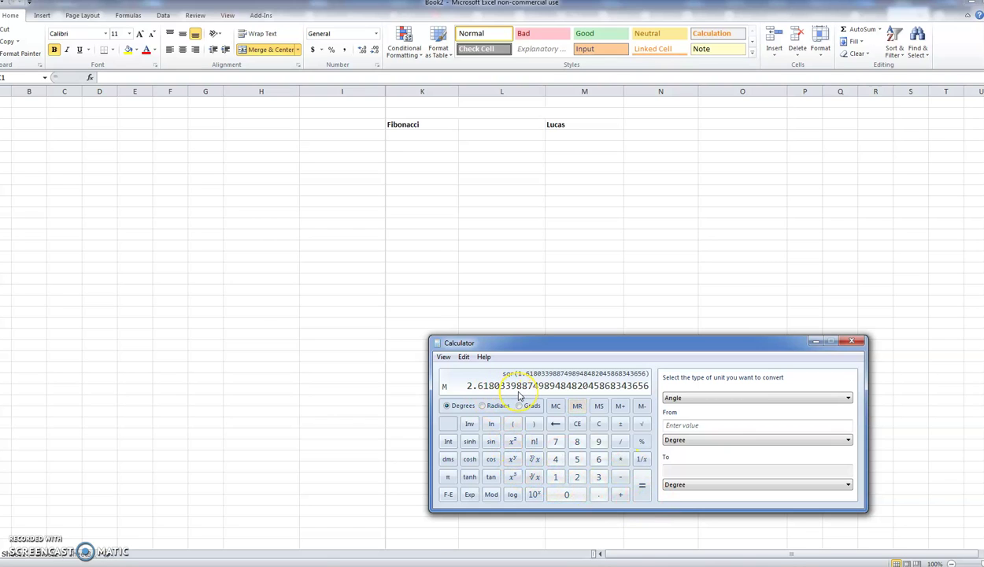
# - Subtract 1 from the recalled golden ratio to get 0.6180339887…
pyautogui.click(599, 426)
pyautogui.click(577, 406)
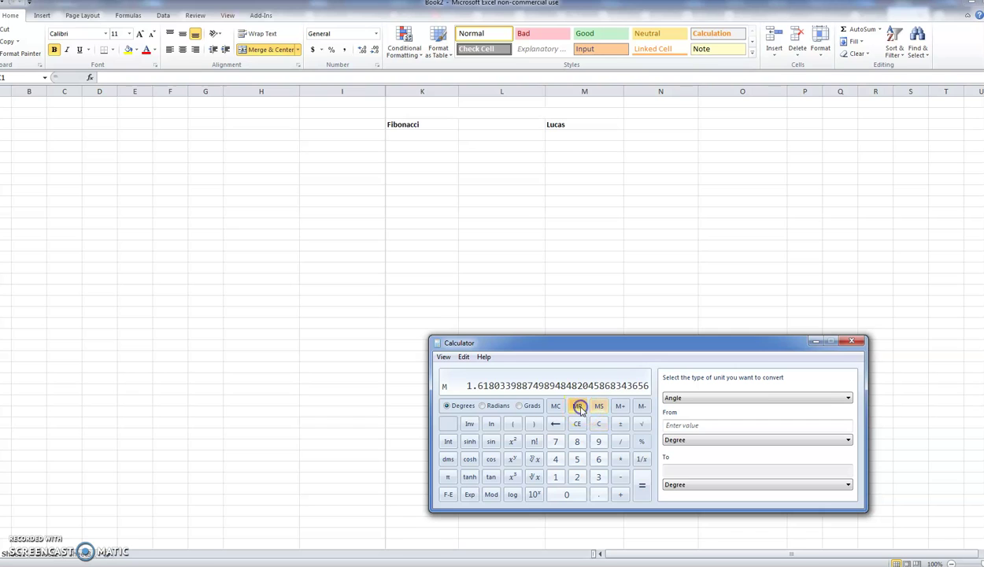
pyautogui.click(621, 476)
pyautogui.click(556, 476)
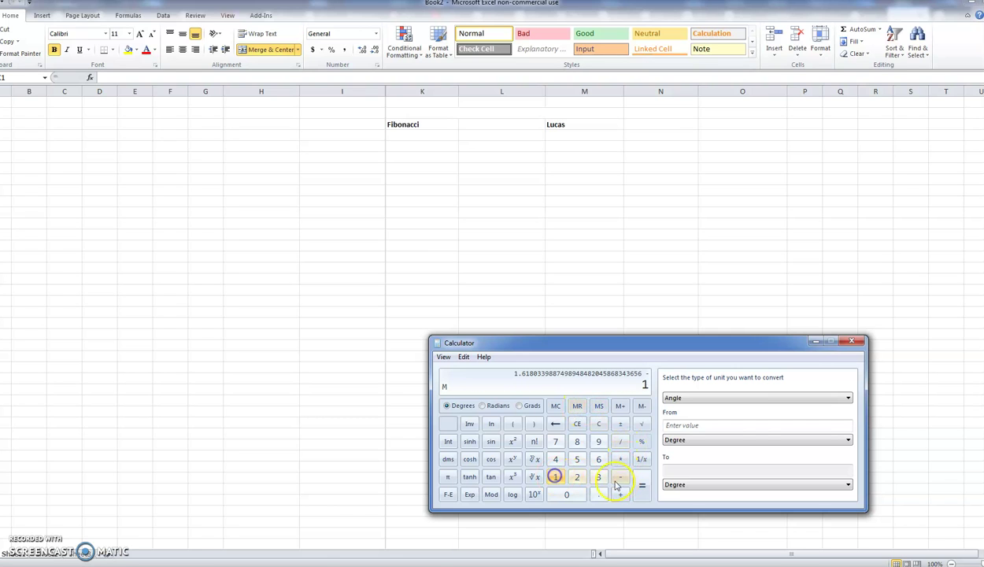
pyautogui.click(644, 489)
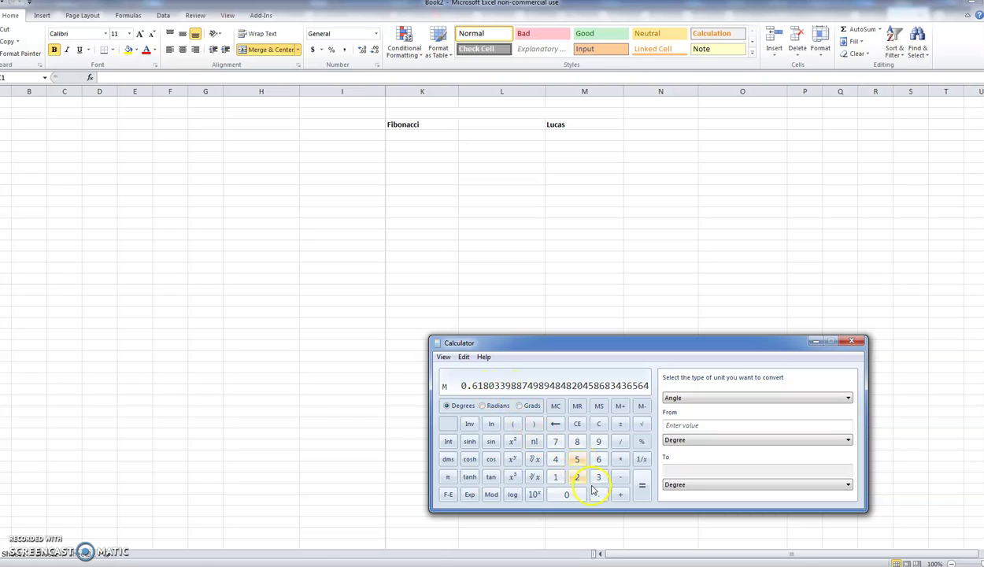
# - Divide 1 by the stored golden ratio, giving 0.6180339887…
pyautogui.click(599, 423)
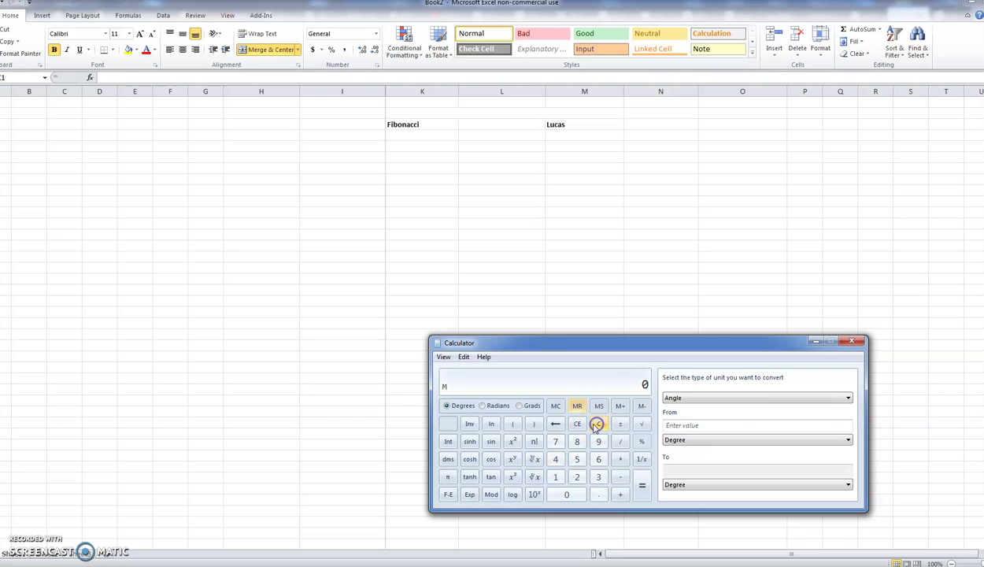
pyautogui.click(583, 406)
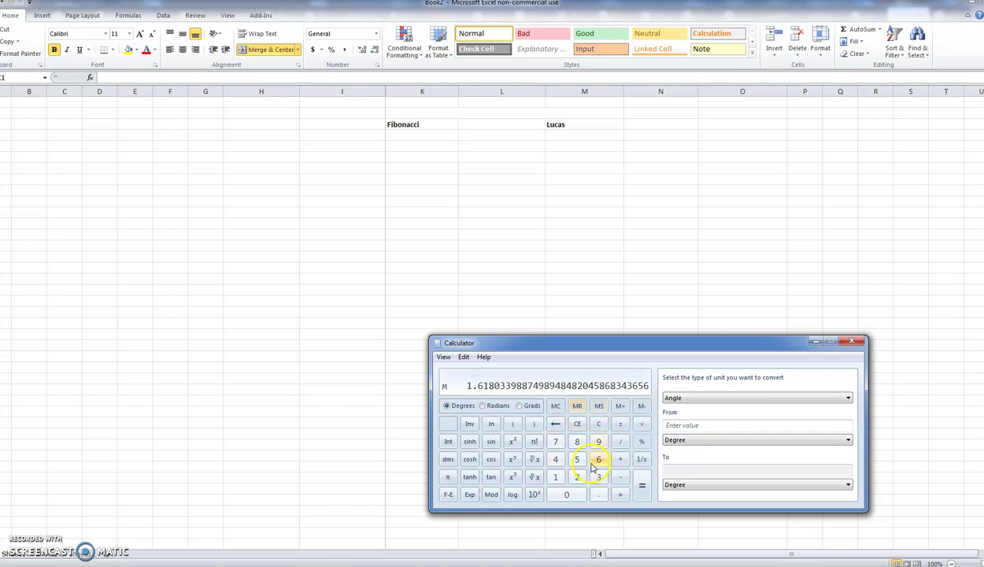
pyautogui.click(599, 424)
pyautogui.click(555, 476)
pyautogui.click(620, 441)
pyautogui.click(577, 406)
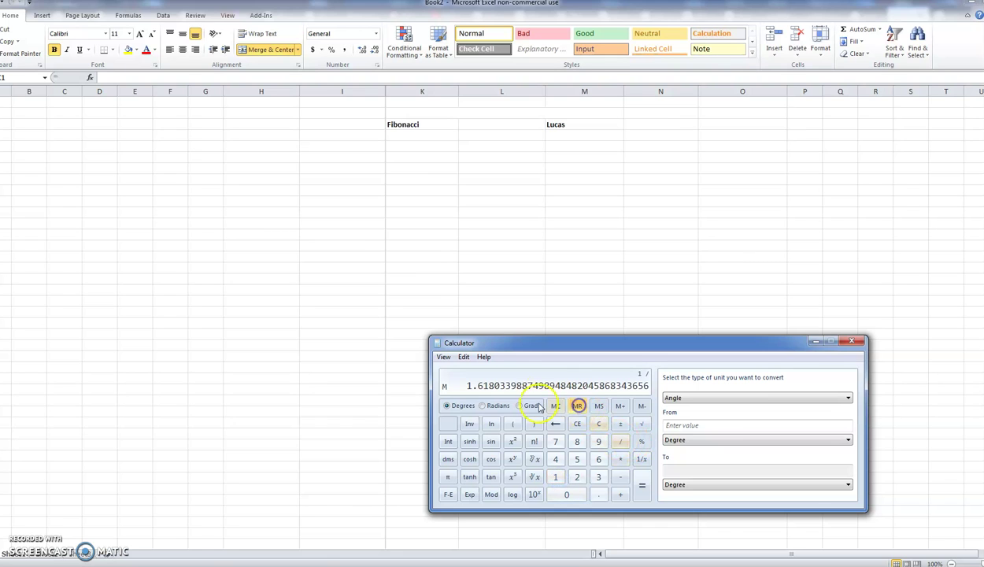
pyautogui.click(639, 490)
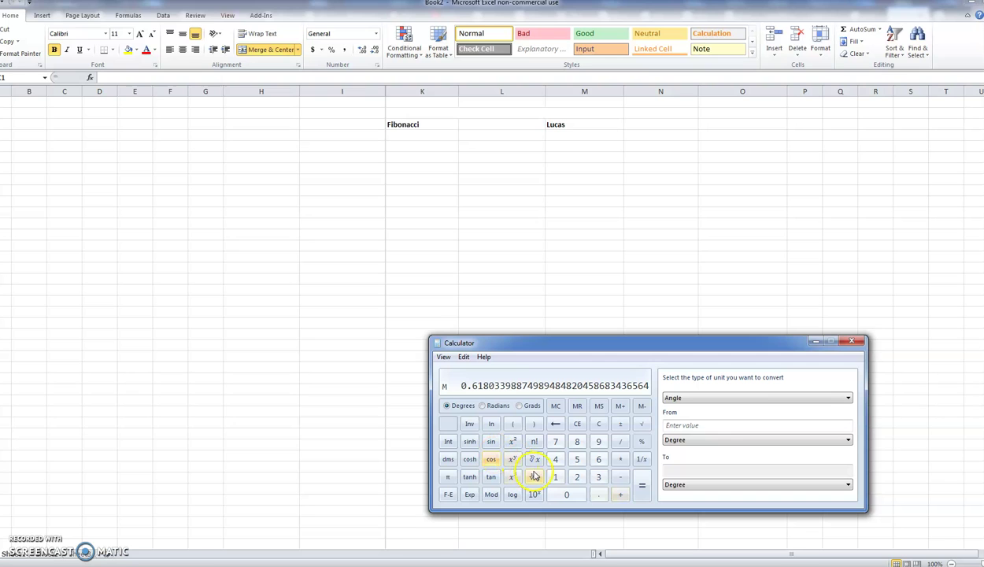
# - Square the recalled golden ratio to get 2.6180339887…
pyautogui.click(599, 425)
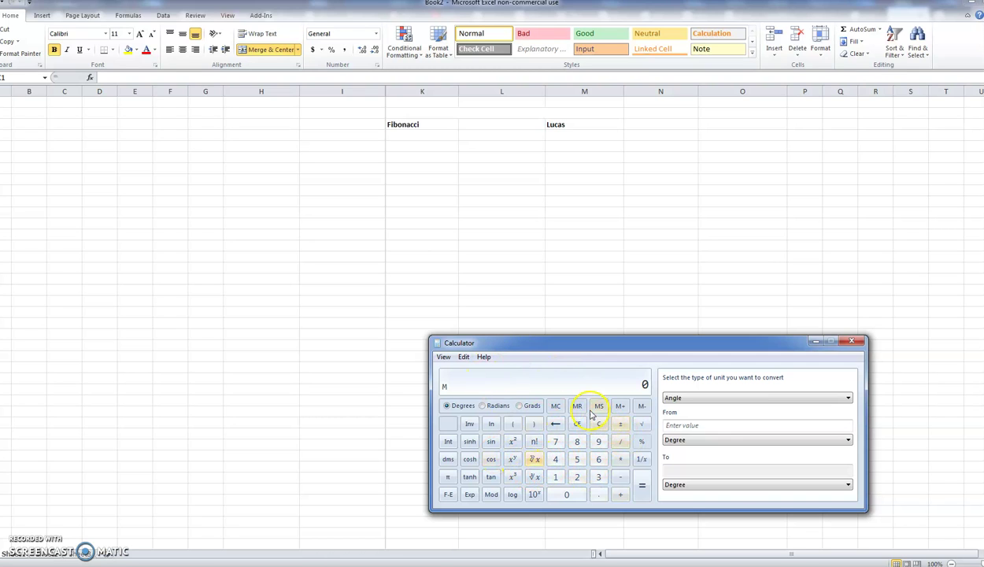
pyautogui.click(577, 406)
pyautogui.click(513, 441)
pyautogui.moveTo(447, 376); pyautogui.dragTo(610, 402)
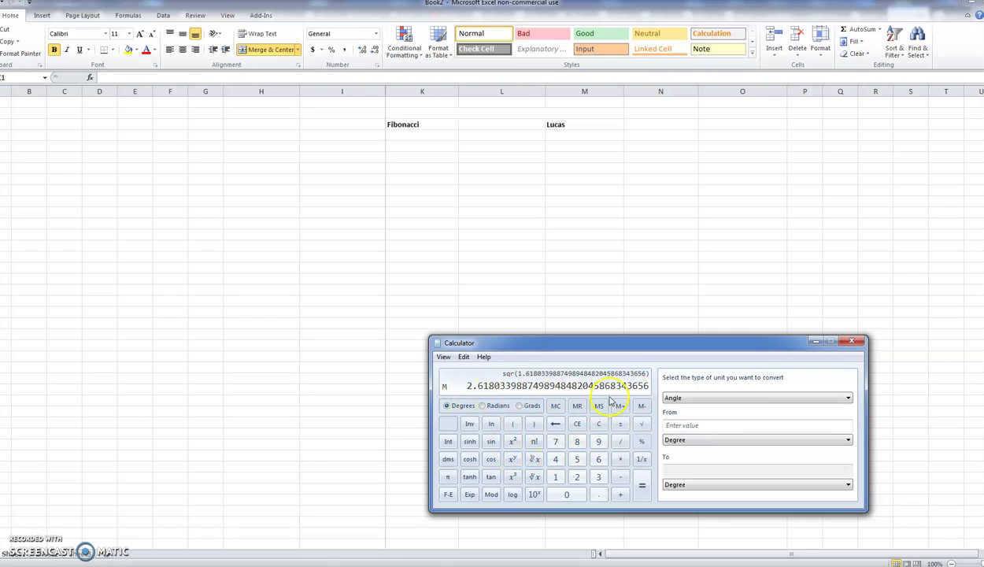
# - Divide 1 by the copied 2.618… value to get 0.3819660112…, then minimize Calculator
pyautogui.click(464, 357)
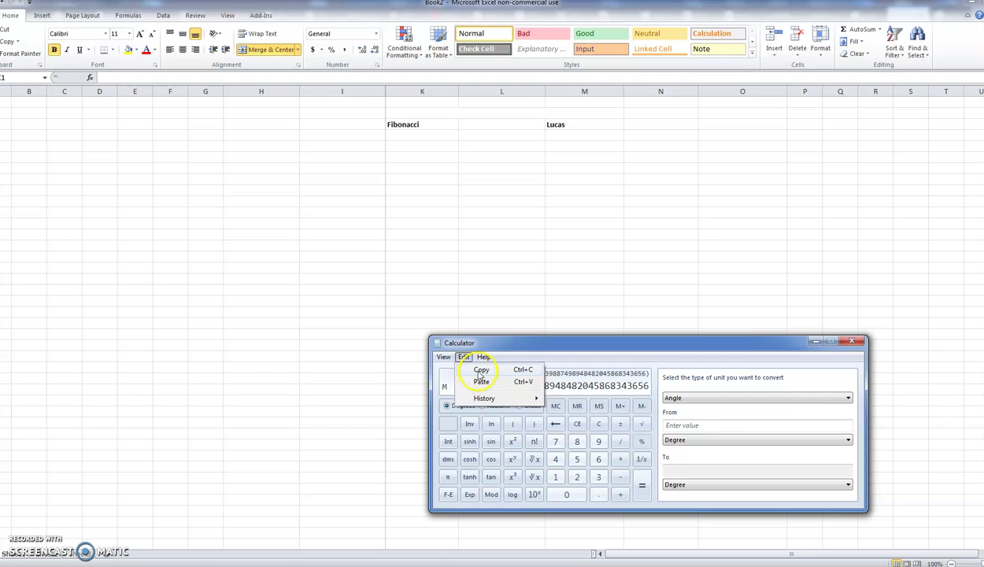
pyautogui.click(480, 371)
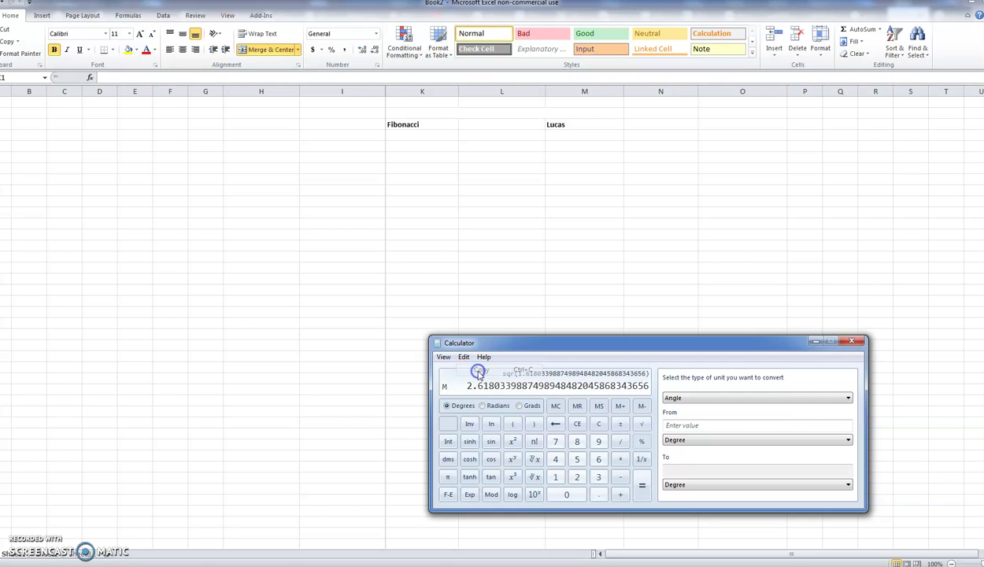
pyautogui.click(600, 425)
pyautogui.click(555, 476)
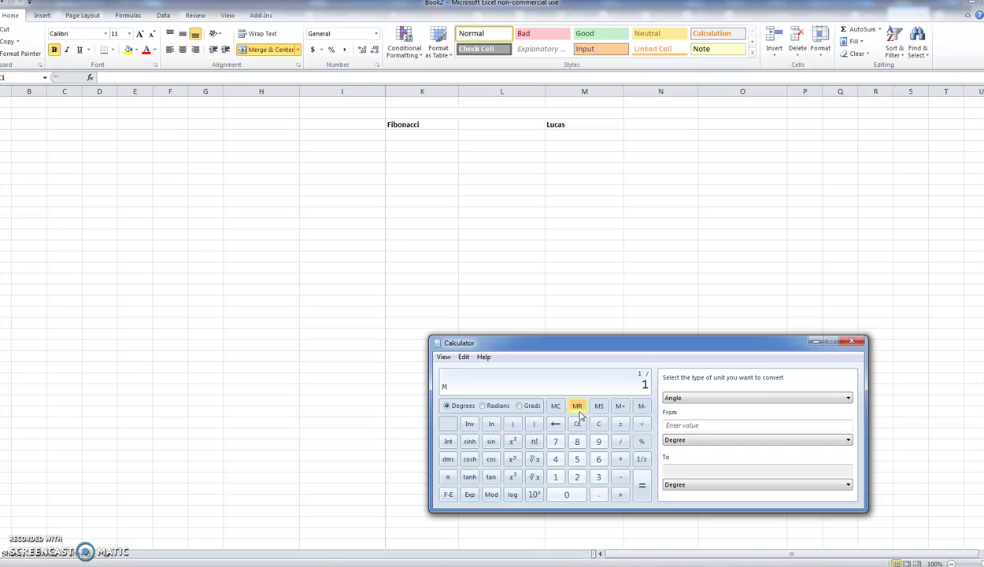
pyautogui.click(464, 357)
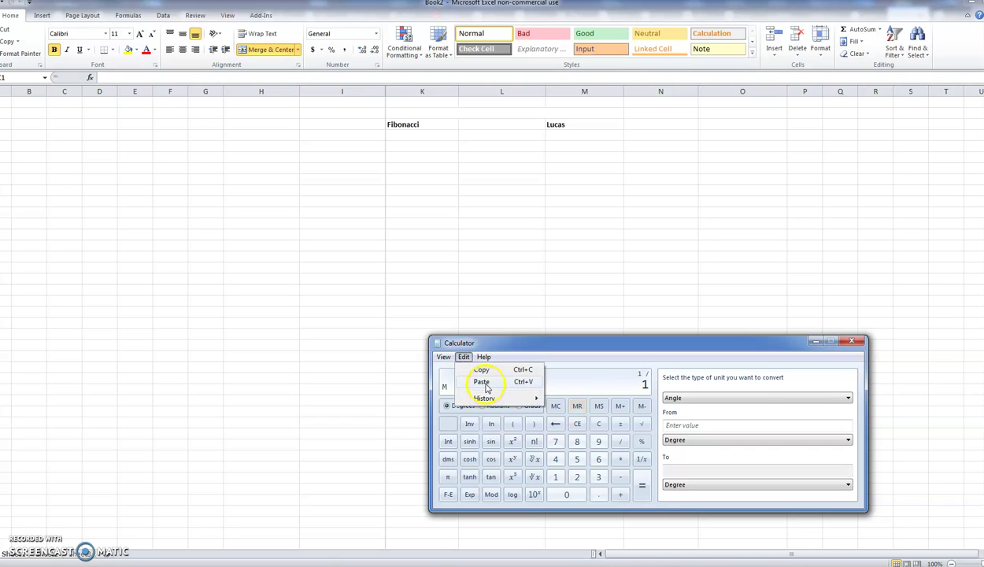
pyautogui.click(482, 382)
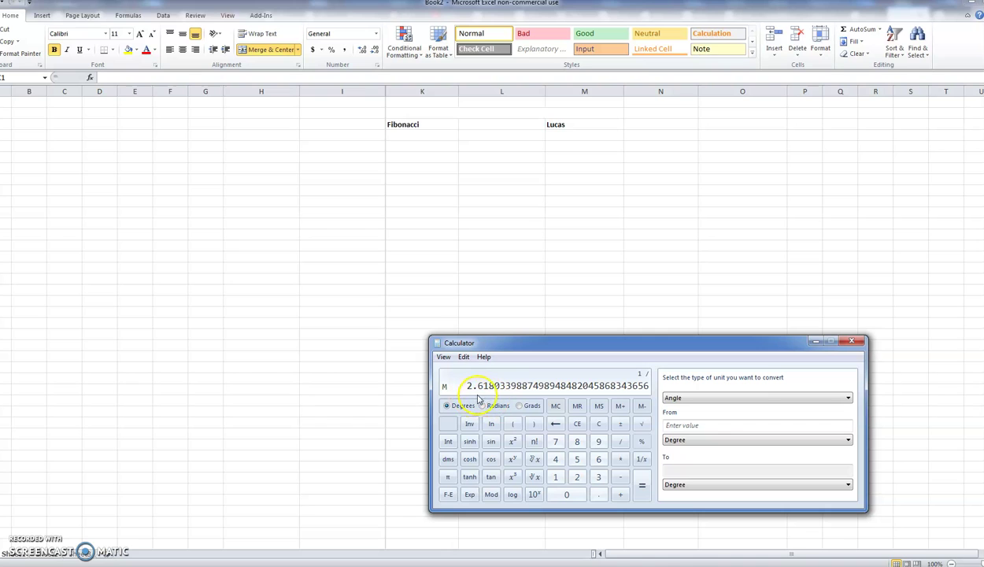
pyautogui.click(643, 491)
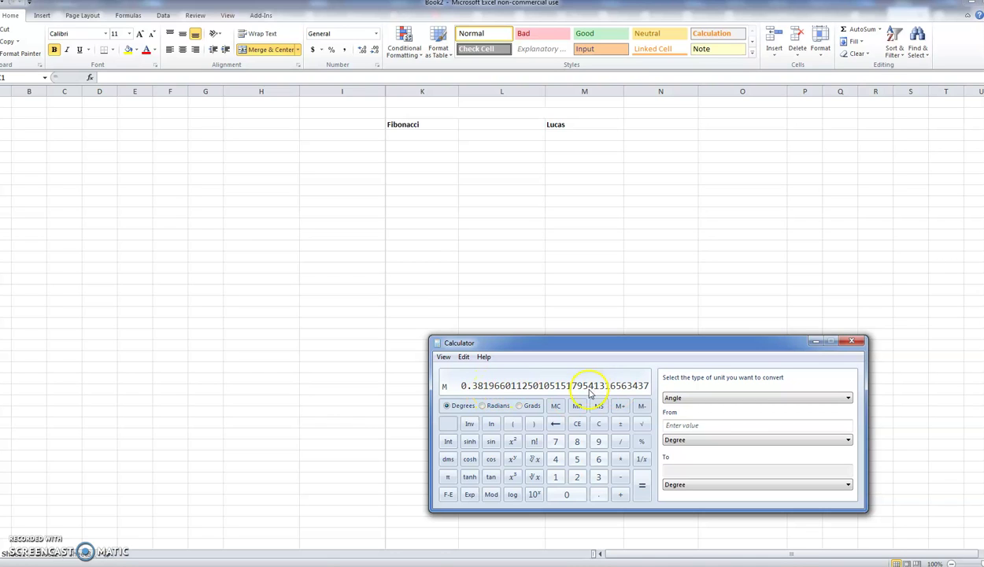
pyautogui.click(816, 341)
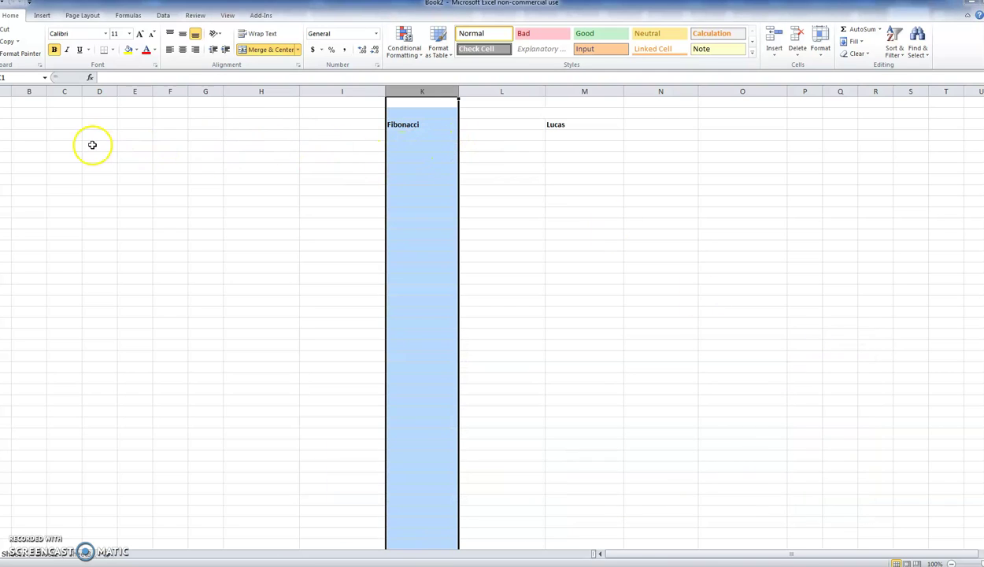
# - Put 1 in E5 and fill =E5+1 from E6 down to row 37
pyautogui.click(128, 147)
pyautogui.write('1')
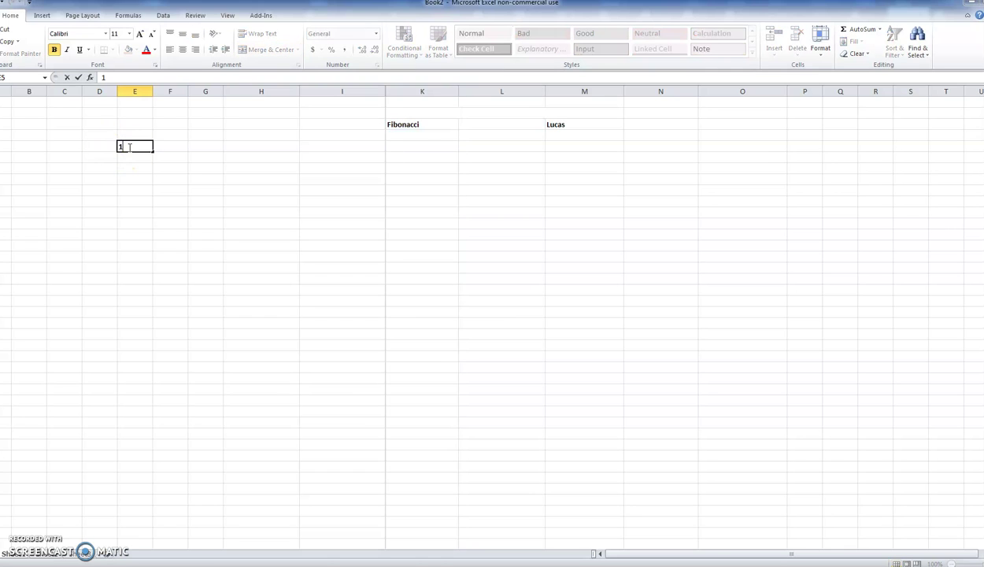
pyautogui.click(132, 158)
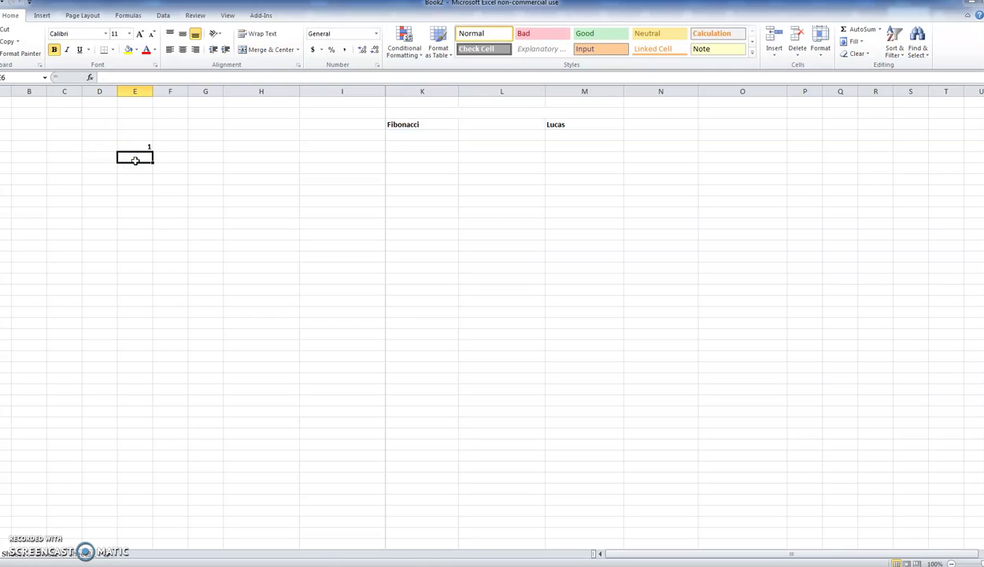
pyautogui.write('=')
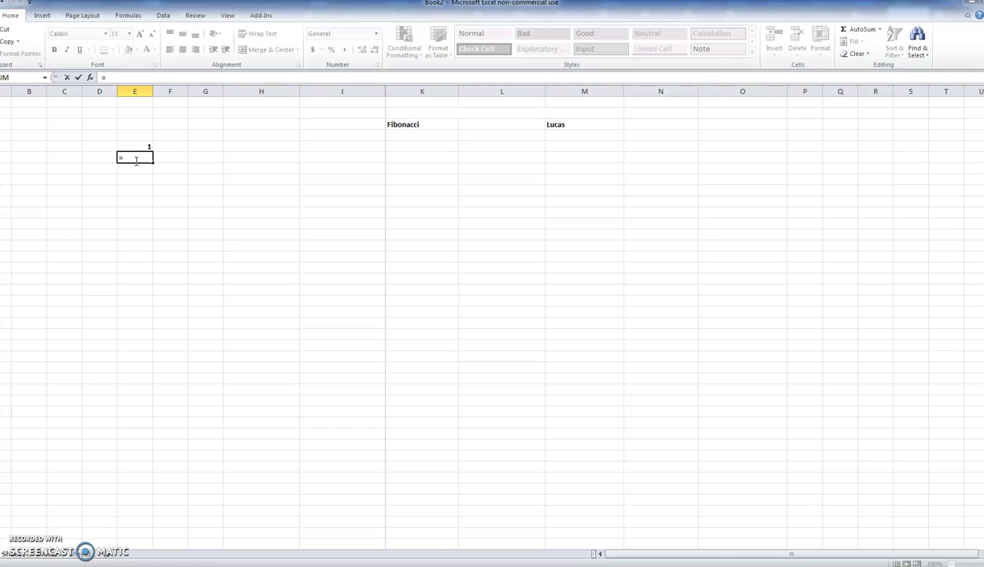
pyautogui.click(139, 148)
pyautogui.write('+1')
pyautogui.press('Return')
pyautogui.click(143, 158)
pyautogui.moveTo(152, 163); pyautogui.dragTo(137, 545)
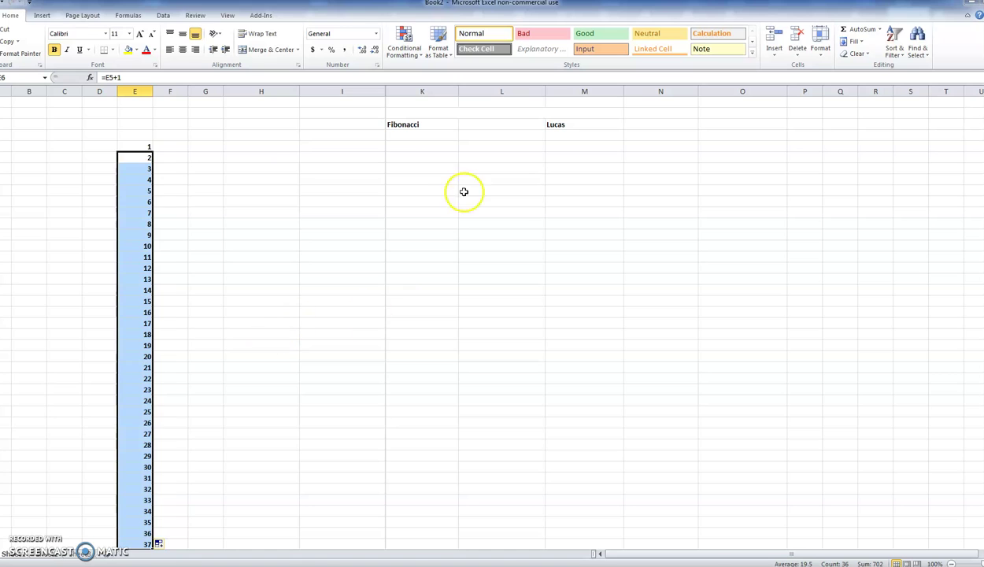
# - Enter 1 in both K5 and K6 to seed the Fibonacci column
pyautogui.click(446, 147)
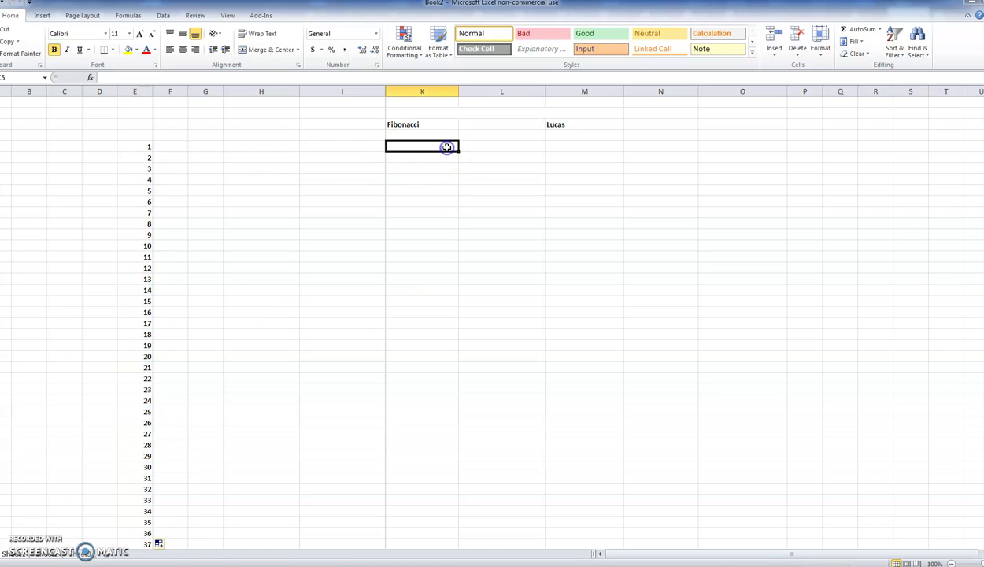
pyautogui.write('1')
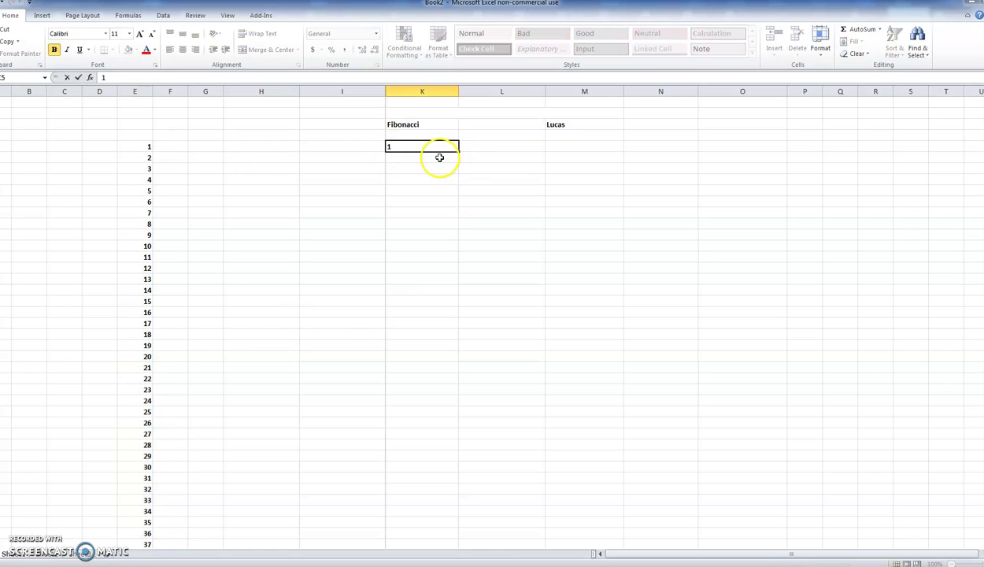
pyautogui.click(443, 157)
pyautogui.write('1')
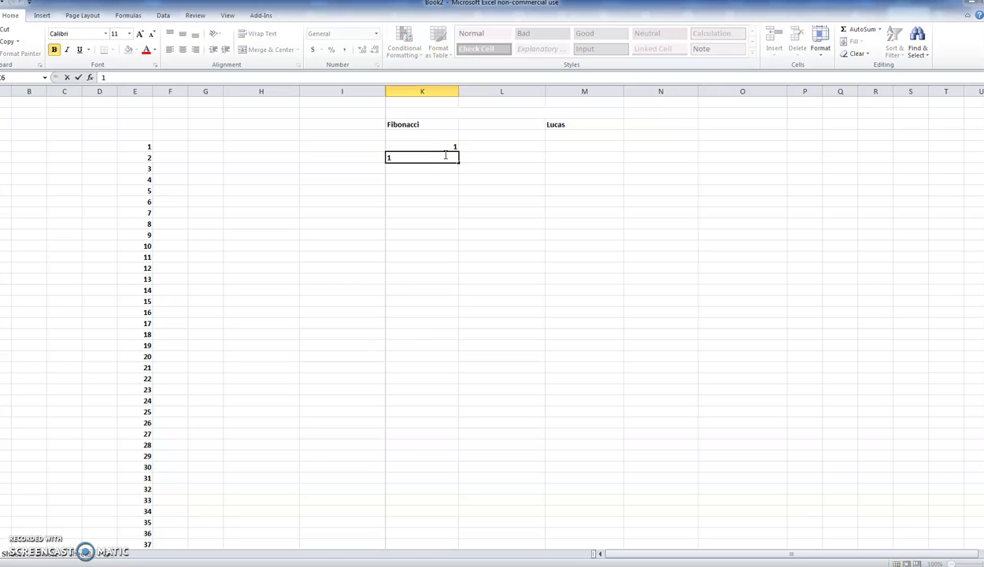
pyautogui.press('Return')
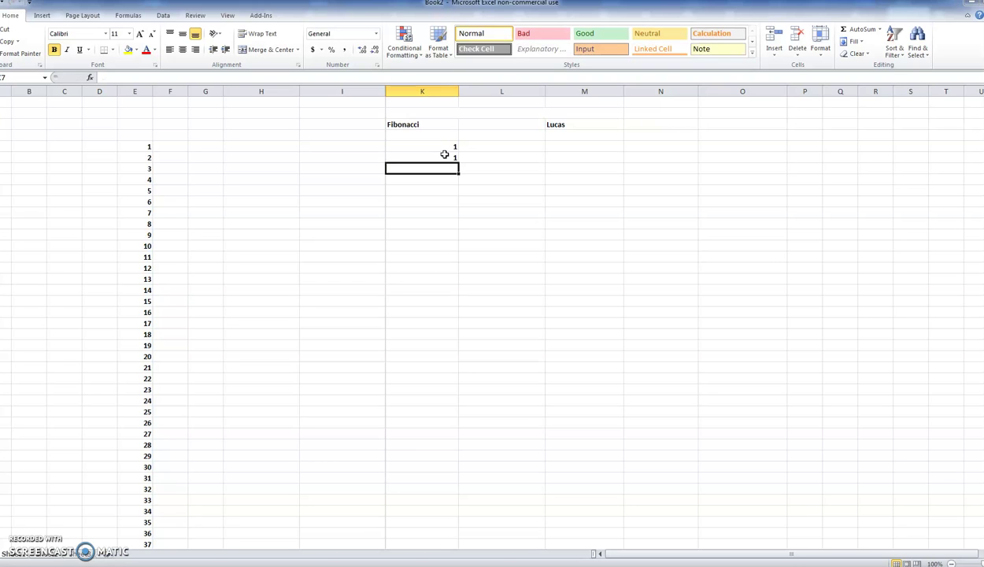
# - Enter =K6+K5 in K7 and fill it down to row 36, reaching 14930352
pyautogui.write('=')
pyautogui.click(435, 159)
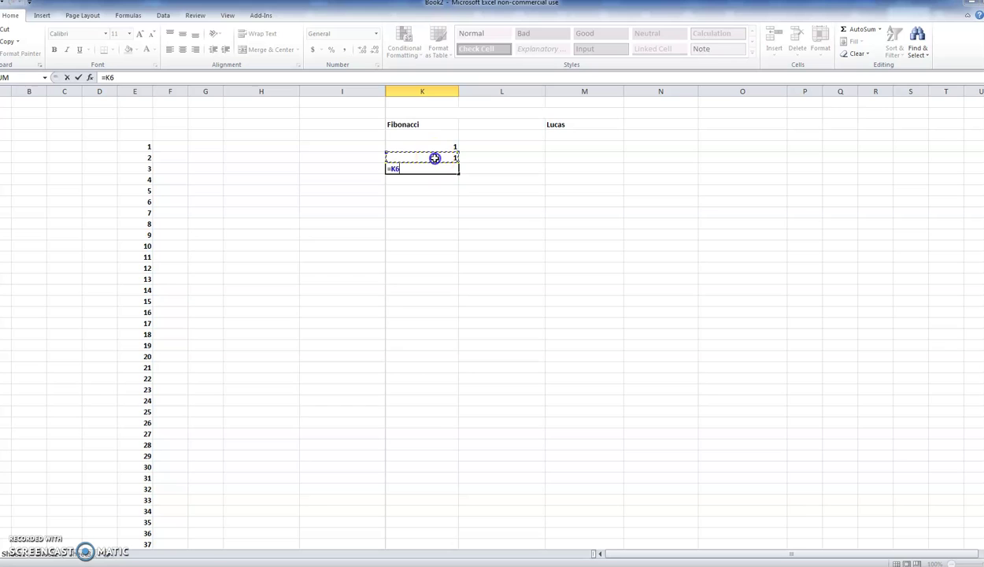
pyautogui.write('+')
pyautogui.click(439, 147)
pyautogui.press('Return')
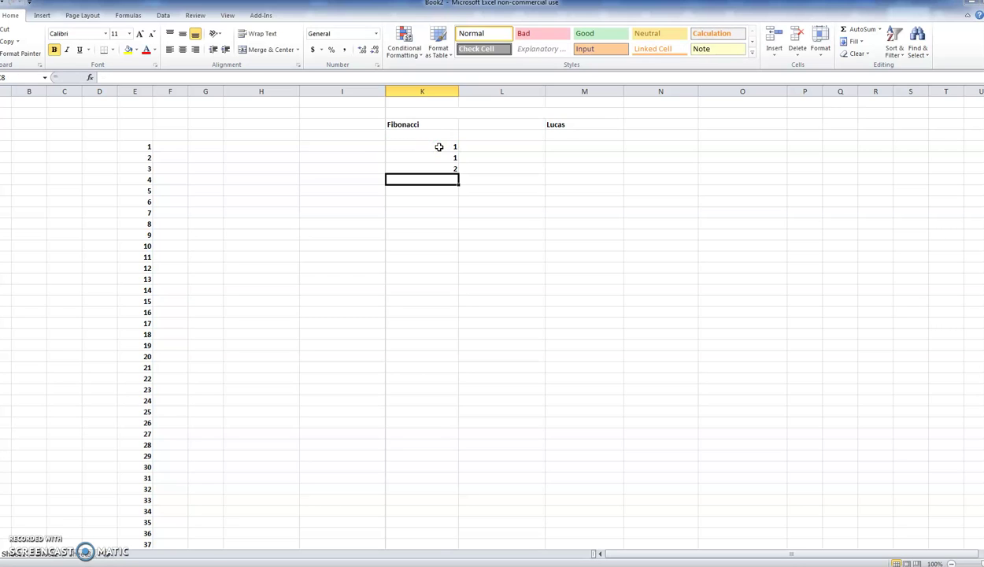
pyautogui.click(439, 167)
pyautogui.moveTo(456, 173); pyautogui.dragTo(452, 539)
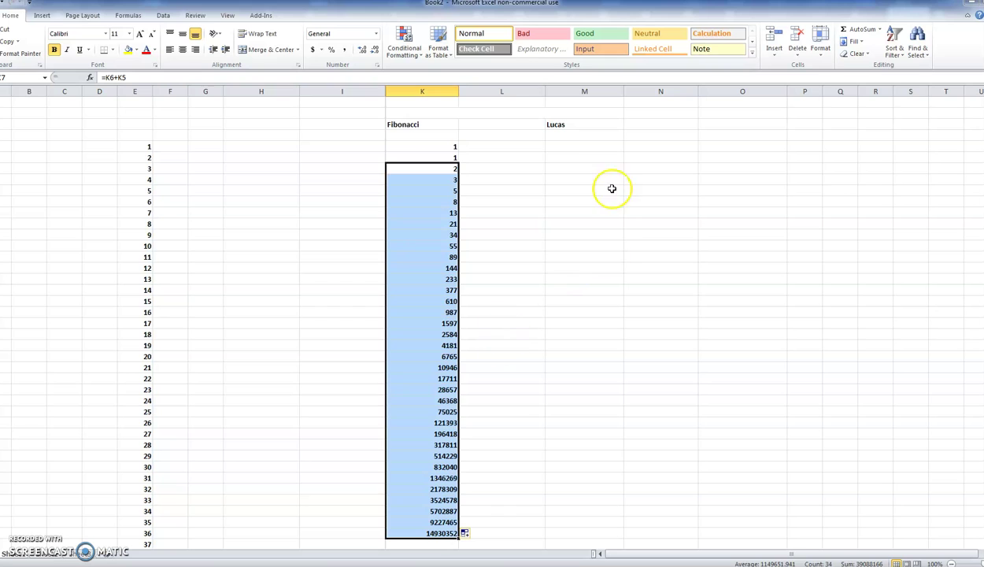
pyautogui.click(588, 147)
# - Seed the Lucas column with 1 in M5 and 3 in M6
pyautogui.write('1')
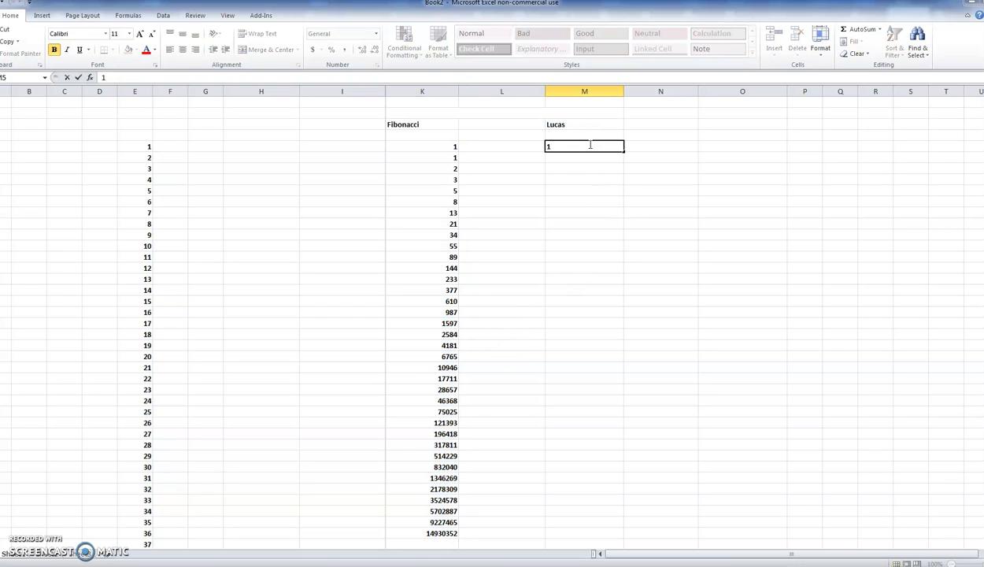
pyautogui.click(584, 158)
pyautogui.write('3')
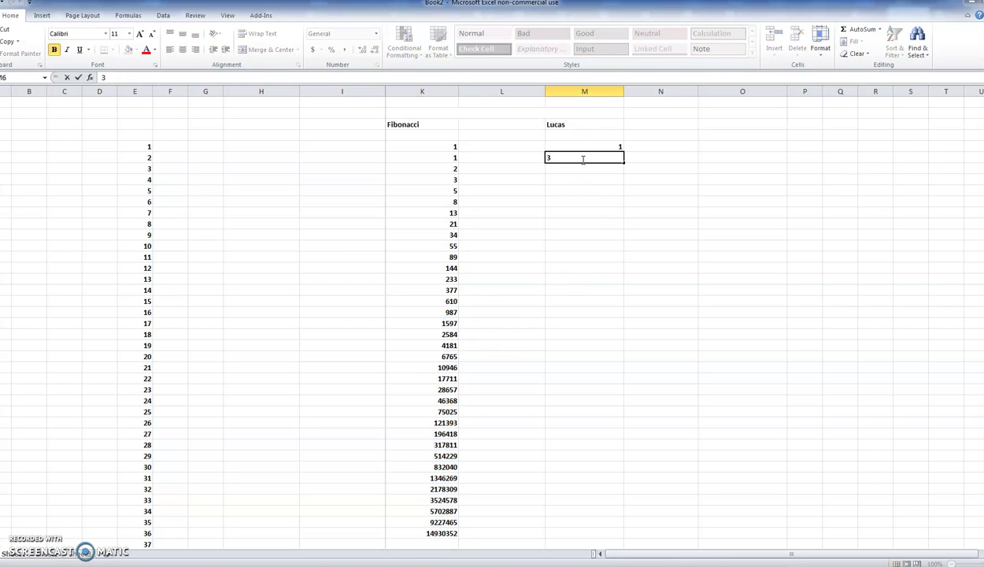
pyautogui.press('Return')
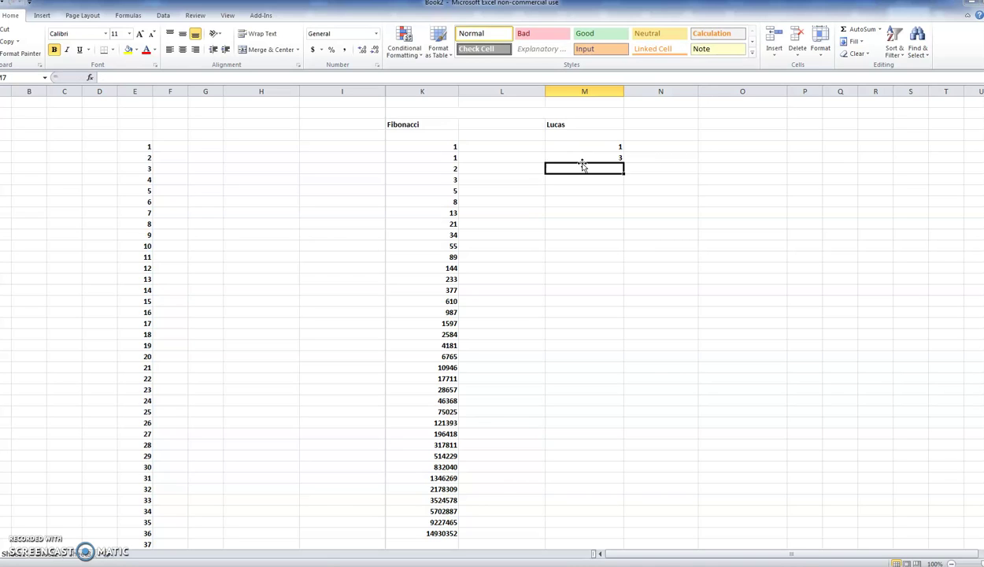
pyautogui.write('=')
pyautogui.click(590, 158)
pyautogui.write('+')
pyautogui.click(590, 148)
pyautogui.press('Return')
pyautogui.click(602, 167)
pyautogui.moveTo(622, 171); pyautogui.dragTo(623, 538)
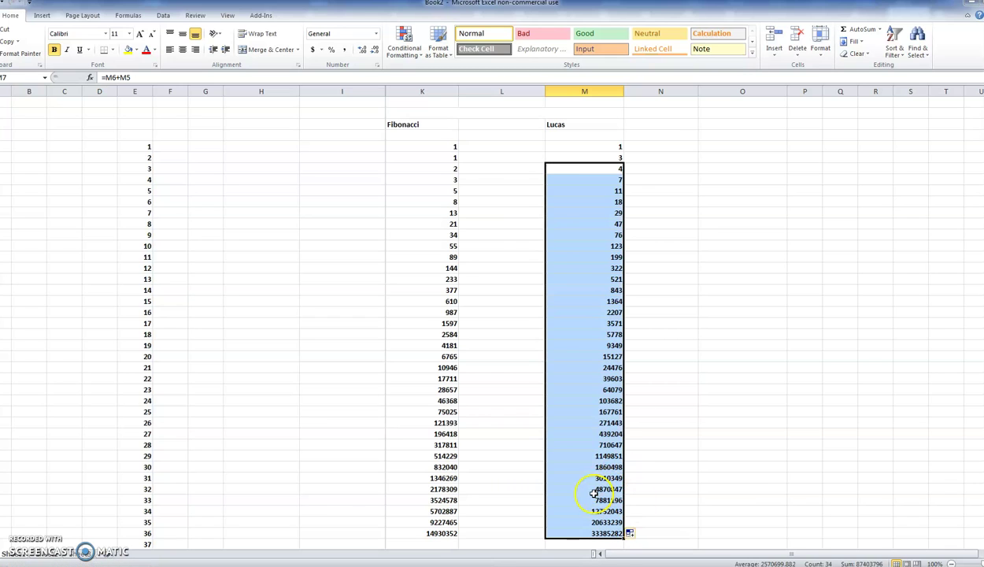
pyautogui.click(533, 93)
pyautogui.moveTo(544, 94); pyautogui.dragTo(558, 93)
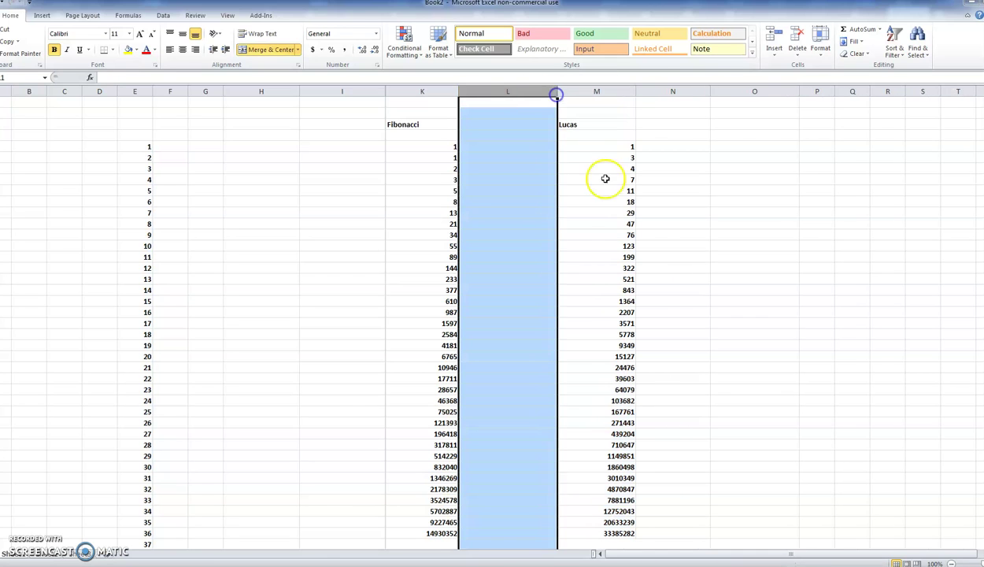
# - Enter =M5/K5 in L5 and fill it down to row 36, settling at 2.236067977
pyautogui.click(520, 146)
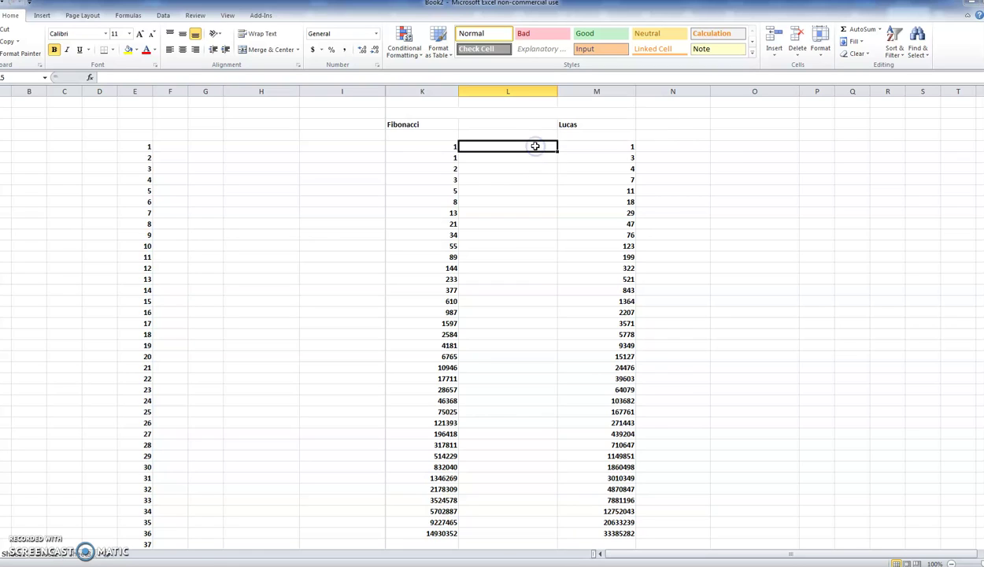
pyautogui.write('=')
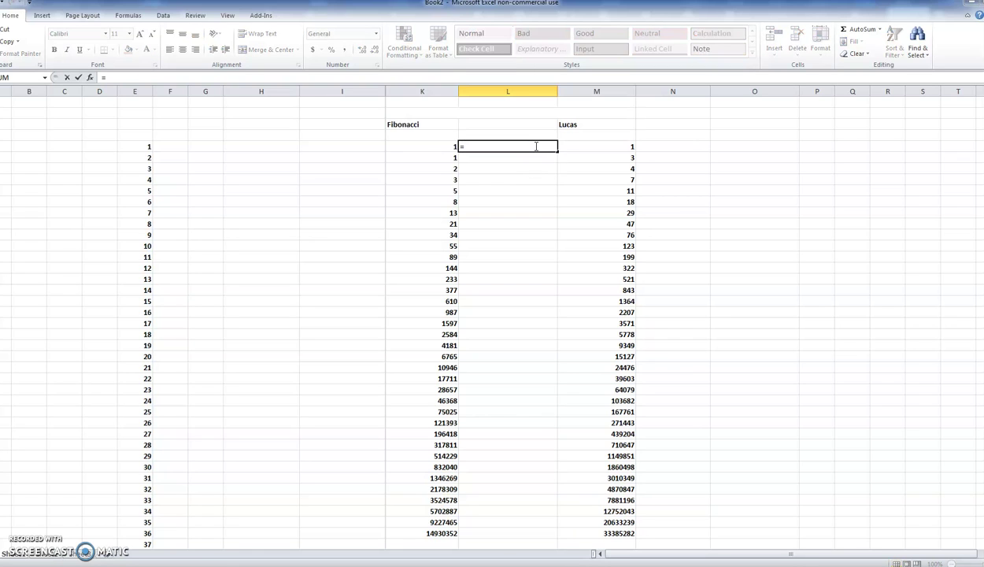
pyautogui.click(615, 145)
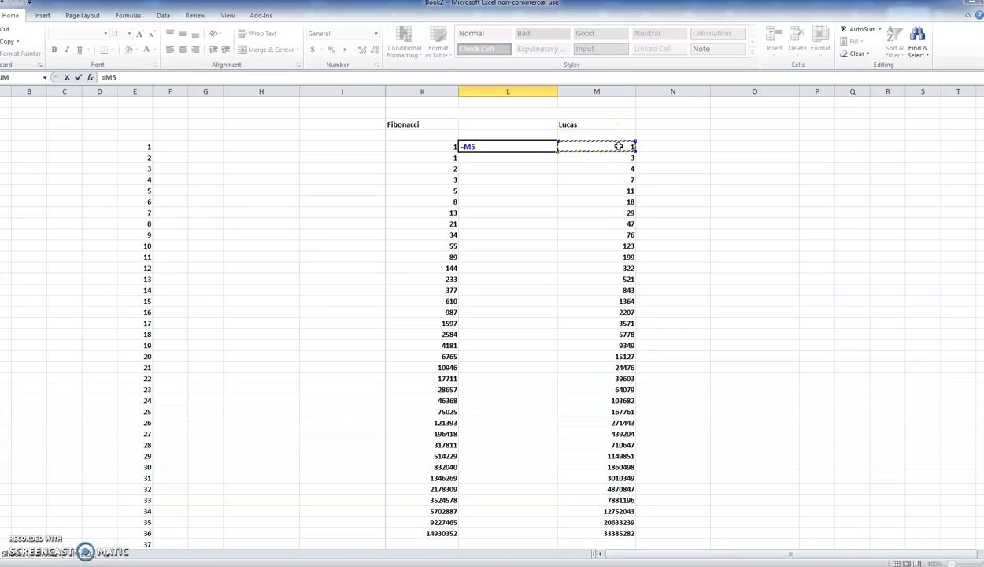
pyautogui.write('/')
pyautogui.click(403, 147)
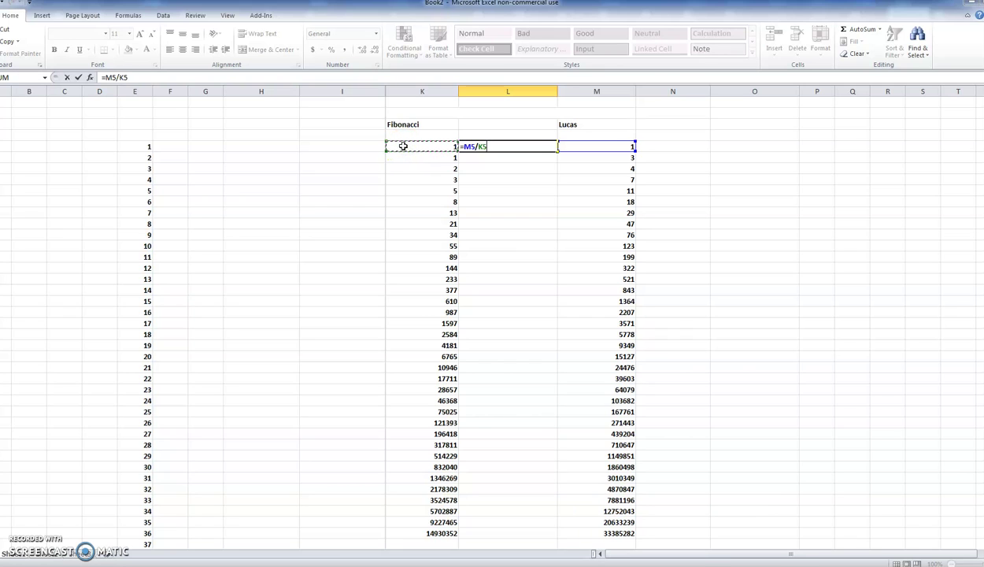
pyautogui.press('Return')
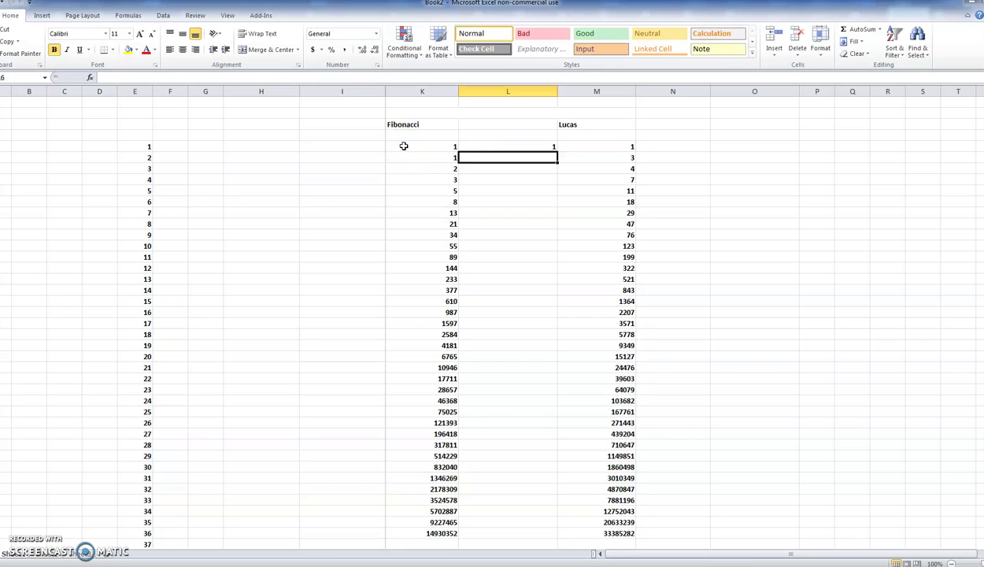
pyautogui.click(523, 160)
pyautogui.click(530, 148)
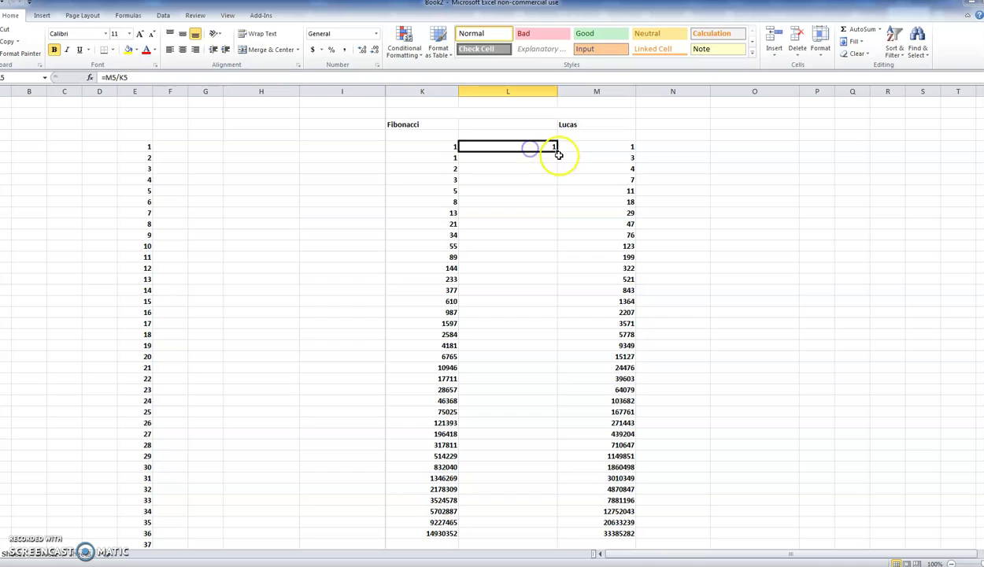
pyautogui.moveTo(557, 152); pyautogui.dragTo(553, 536)
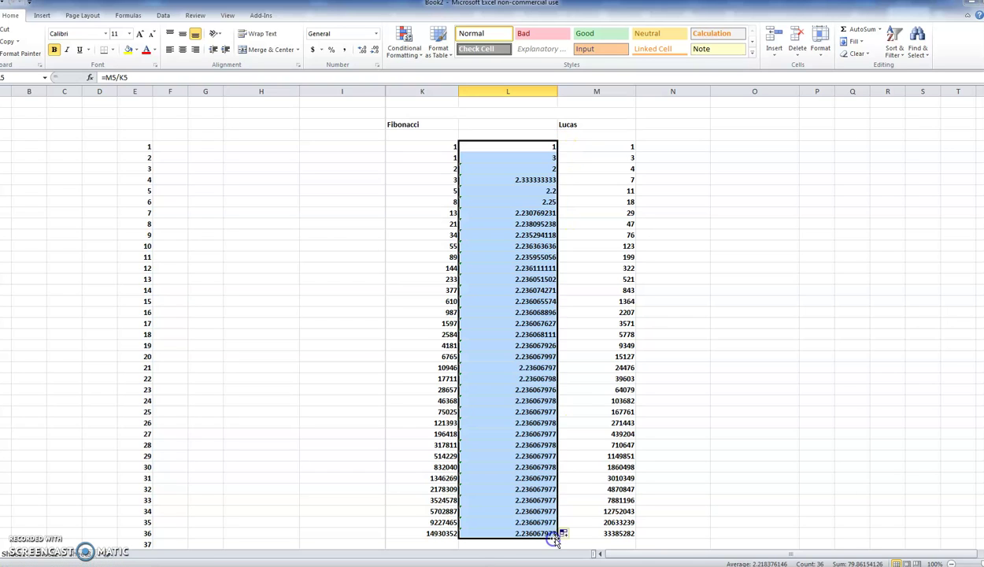
pyautogui.scroll(-3, 518, 472)
pyautogui.scroll(2, 512, 479)
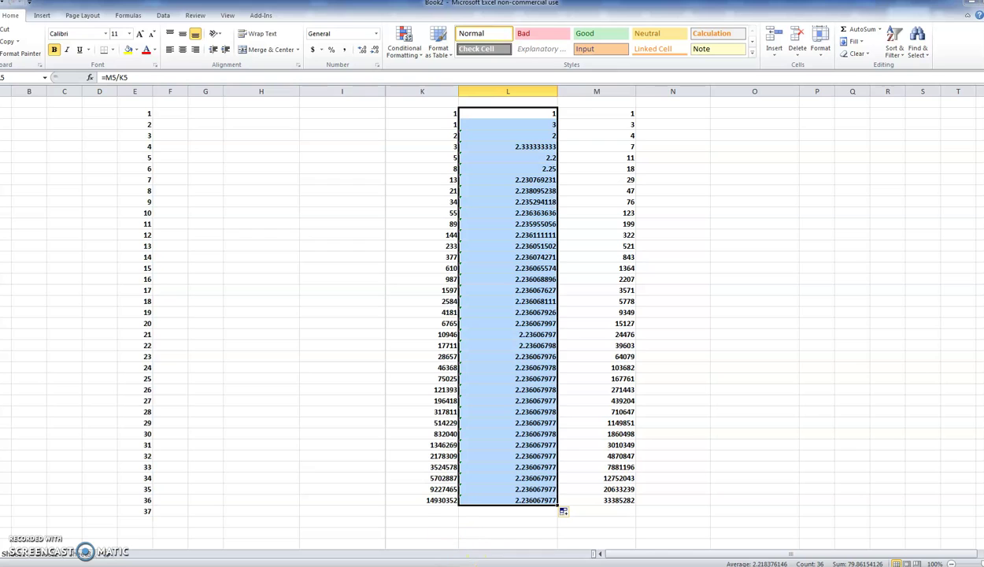
# - Reopen Calculator, compute √5 = 2.2360679775…, and move the window beside column L
pyautogui.rightClick(221, 564)
pyautogui.click(215, 527)
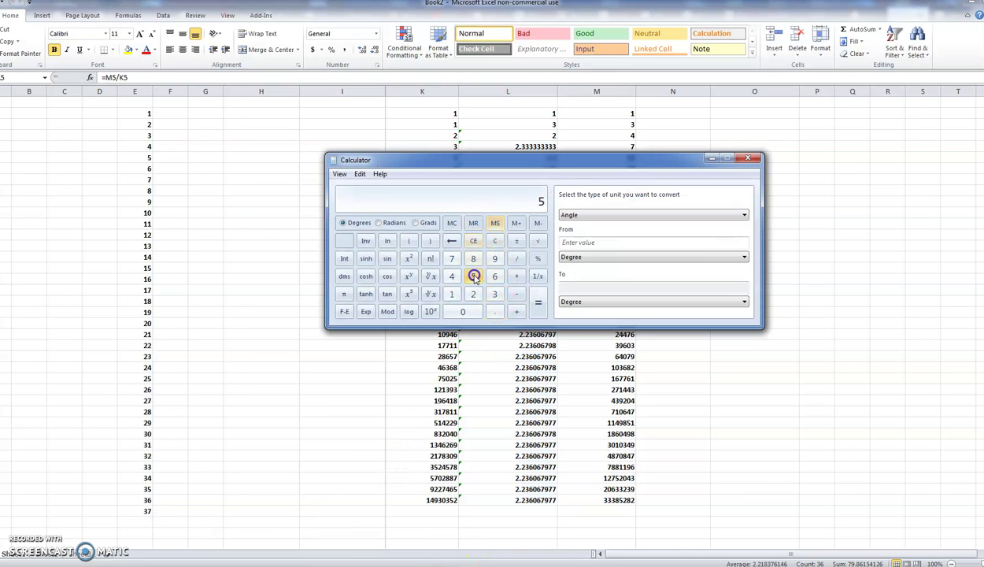
pyautogui.click(538, 240)
pyautogui.moveTo(567, 160); pyautogui.dragTo(226, 177)
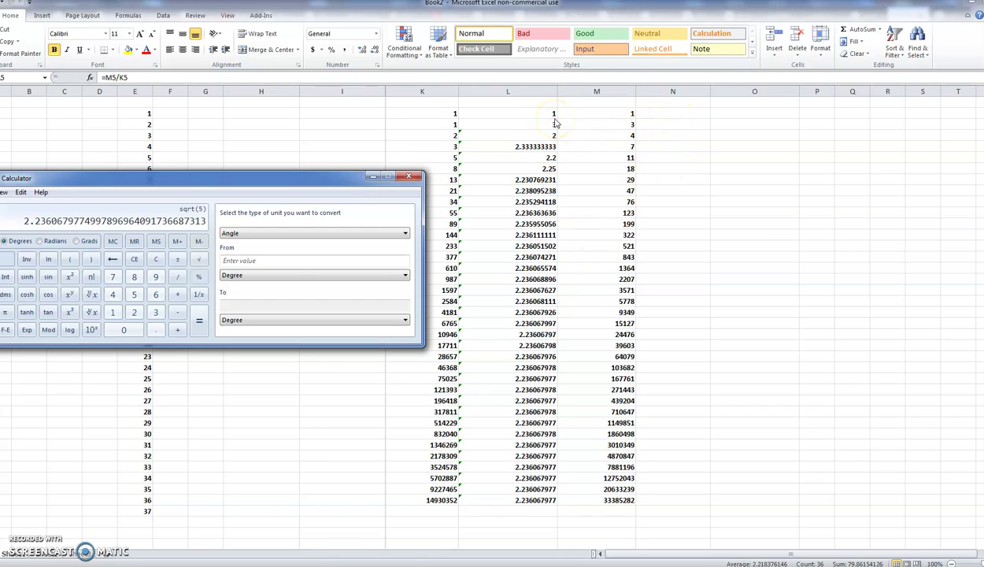
# - Fill successive Lucas ratios (=M6/M5) in column N to row 35, settling at 1.618033989
pyautogui.click(680, 112)
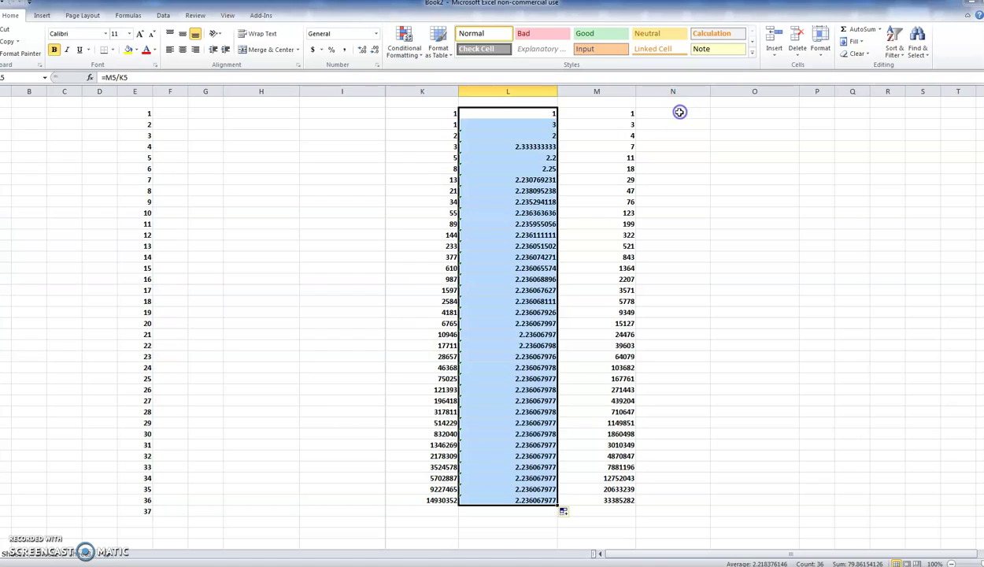
pyautogui.click(682, 125)
pyautogui.write('=')
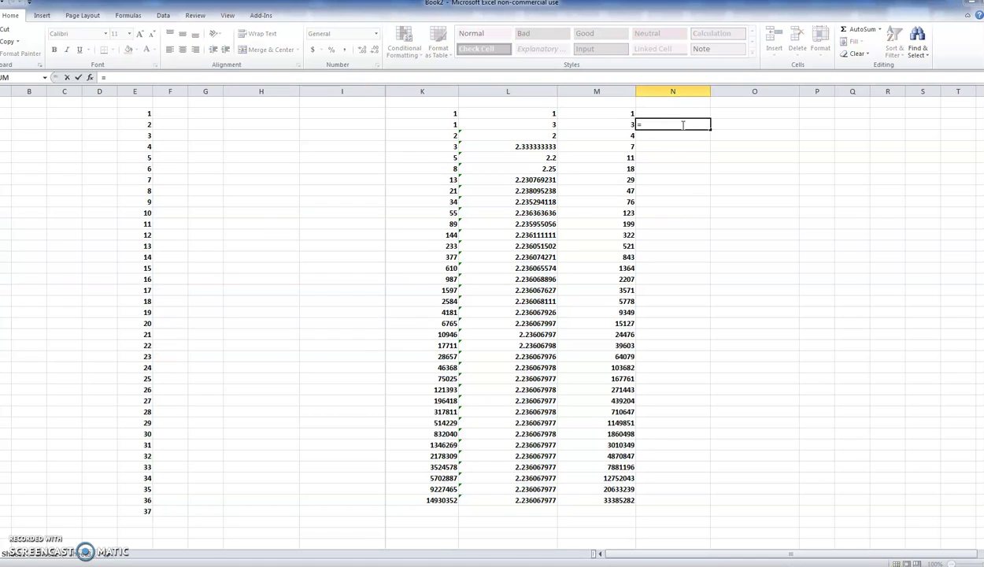
pyautogui.click(627, 125)
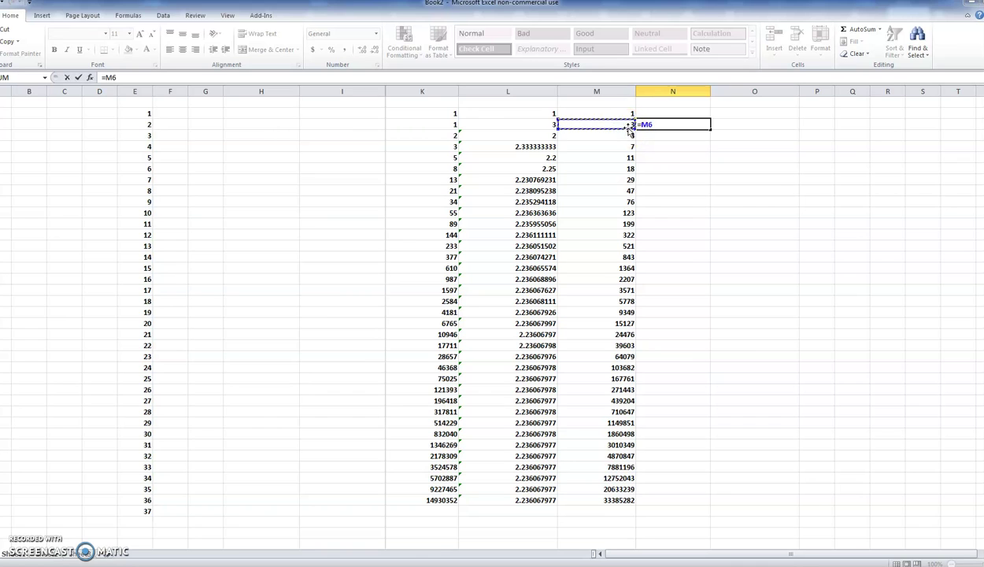
pyautogui.write('/')
pyautogui.click(630, 113)
pyautogui.press('Return')
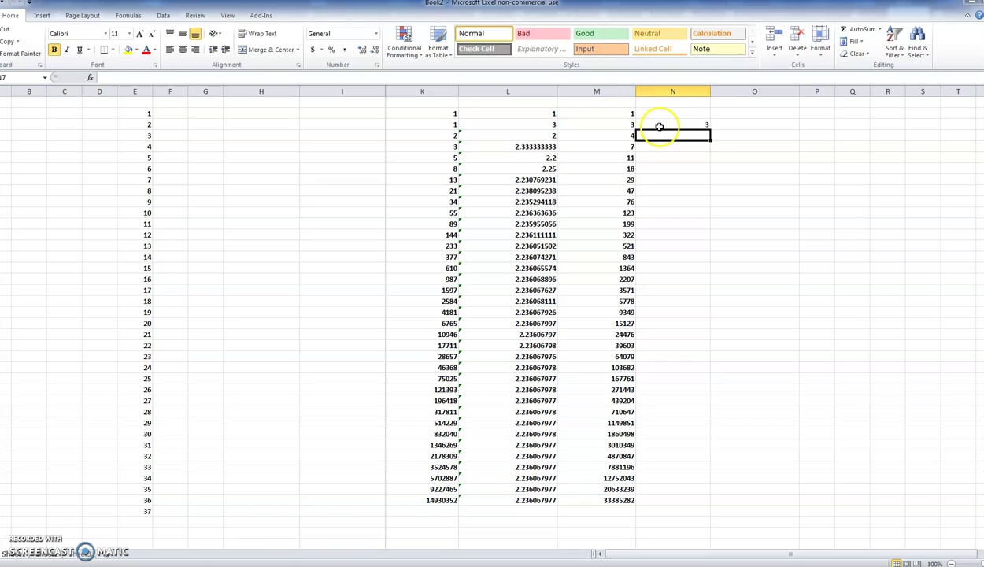
pyautogui.click(703, 126)
pyautogui.moveTo(709, 131); pyautogui.dragTo(711, 496)
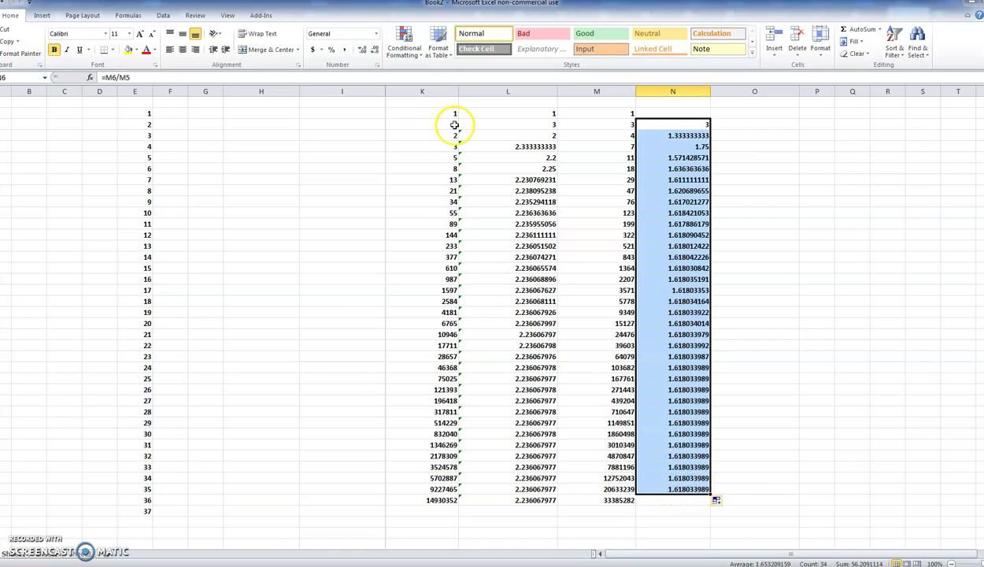
pyautogui.click(378, 123)
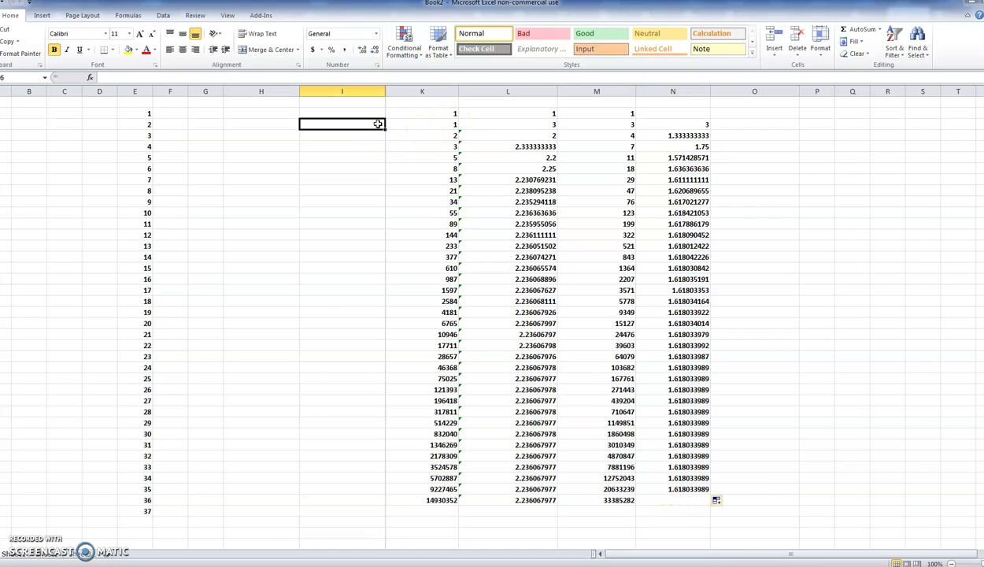
# - In column I, divide each Fibonacci number by the previous one and fill the ratio down to row 36
pyautogui.write('=')
pyautogui.scroll(1, 394, 124)
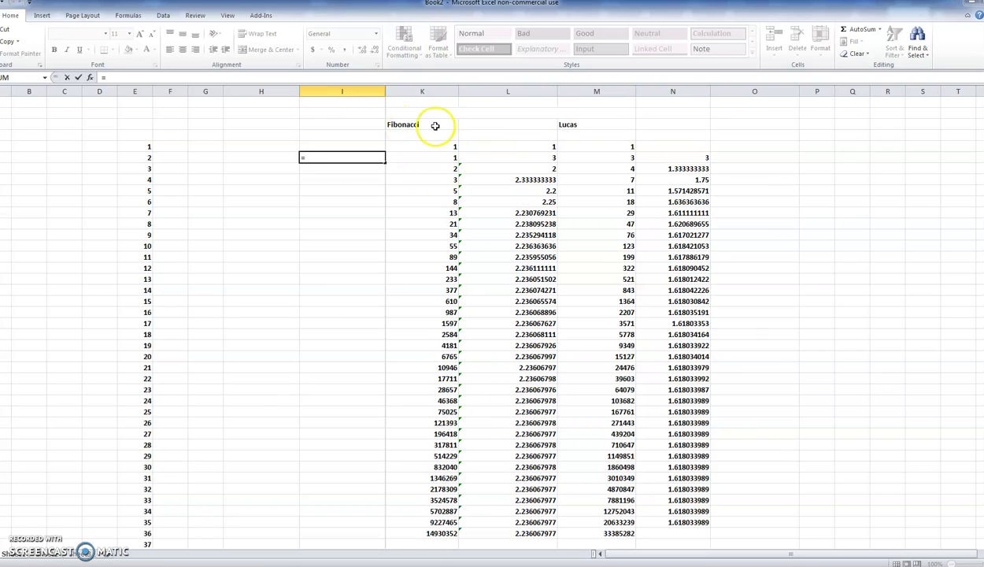
pyautogui.click(421, 157)
pyautogui.write('/')
pyautogui.click(423, 145)
pyautogui.press('Return')
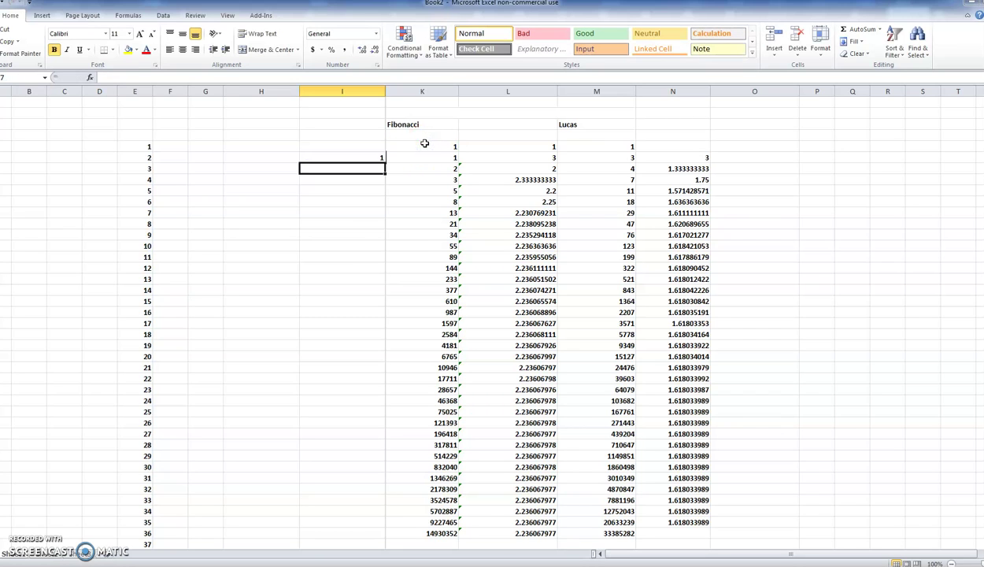
pyautogui.click(350, 157)
pyautogui.moveTo(382, 158); pyautogui.dragTo(376, 534)
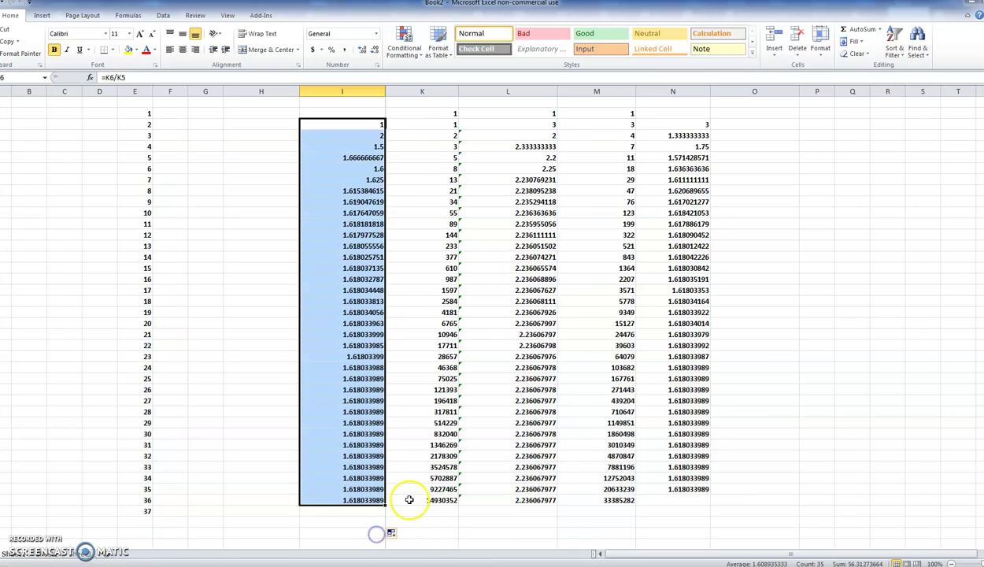
pyautogui.scroll(-5, 410, 499)
# - Extend the row counter and the Fibonacci numbers down to row 162
pyautogui.click(148, 346)
pyautogui.moveTo(150, 346); pyautogui.dragTo(169, 500)
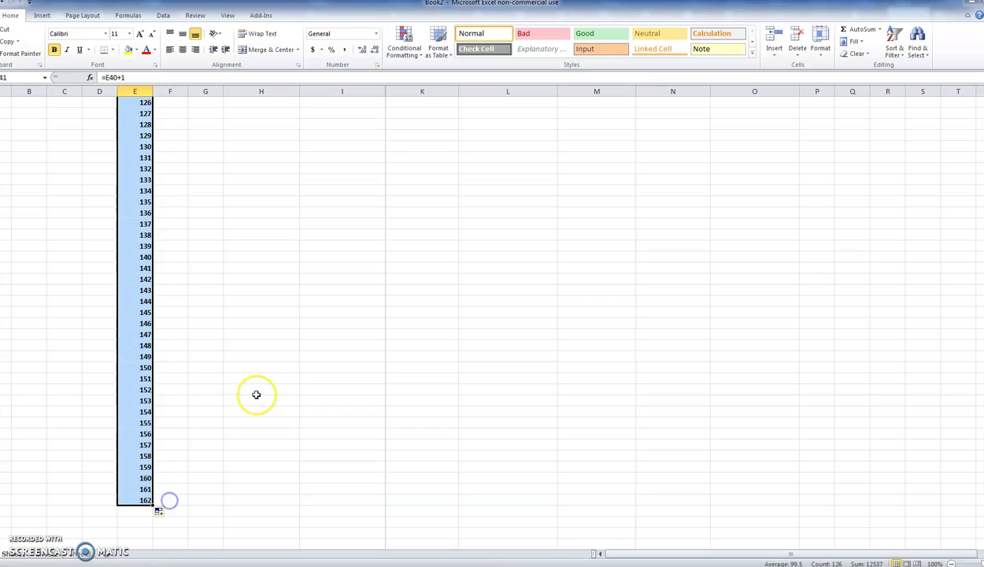
pyautogui.scroll(20, 256, 395)
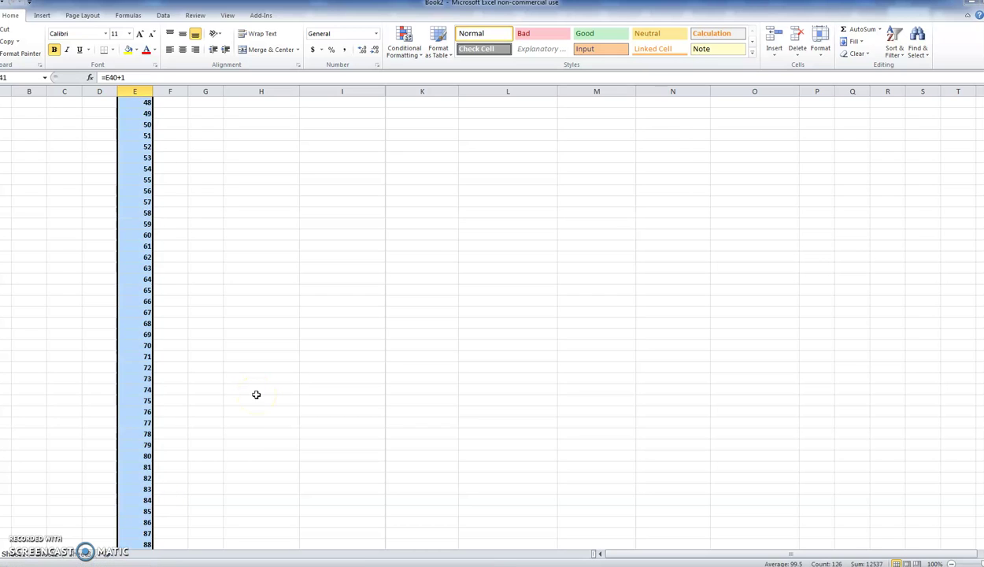
pyautogui.scroll(7, 256, 394)
pyautogui.click(442, 203)
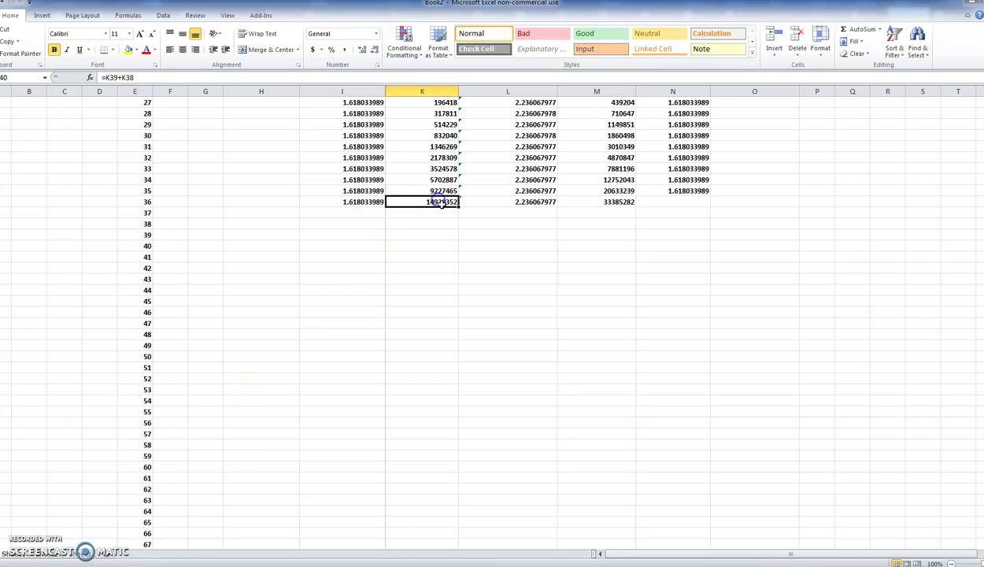
pyautogui.moveTo(460, 204); pyautogui.dragTo(433, 469)
# - Extend the Lucas numbers down to row 162, reaching 7.17791E+33
pyautogui.scroll(18, 455, 448)
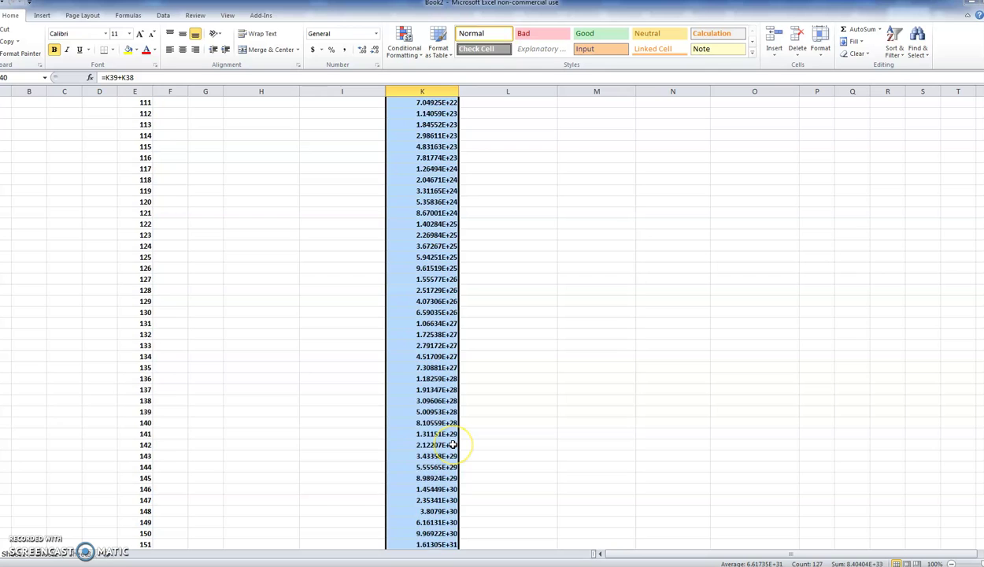
pyautogui.scroll(17, 454, 445)
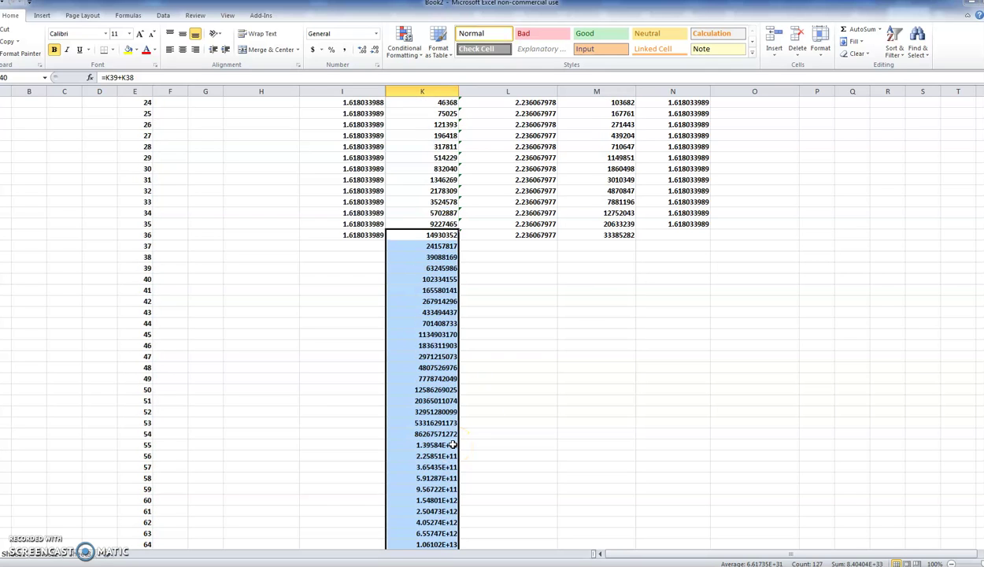
pyautogui.click(555, 235)
pyautogui.click(575, 234)
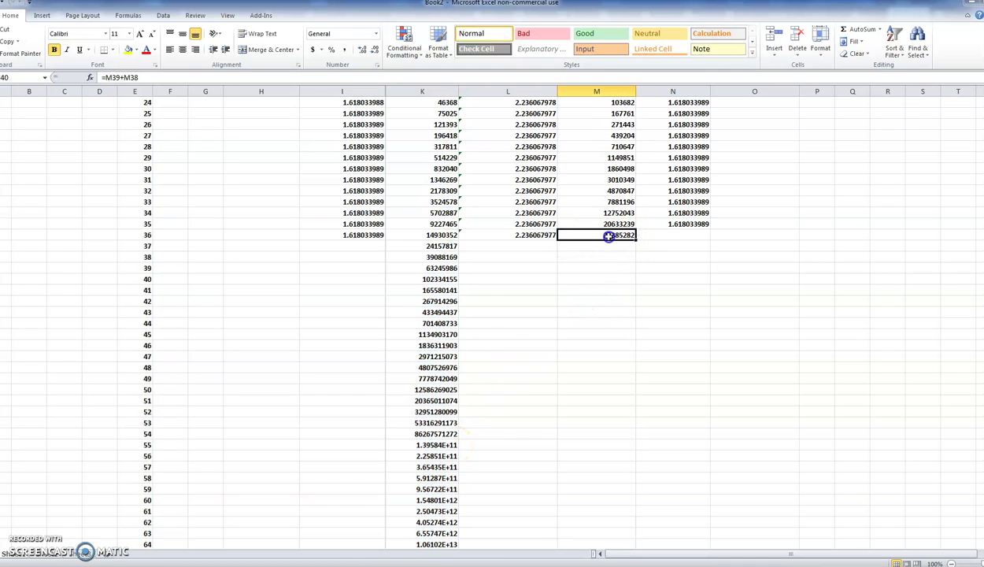
pyautogui.moveTo(635, 240); pyautogui.dragTo(617, 534)
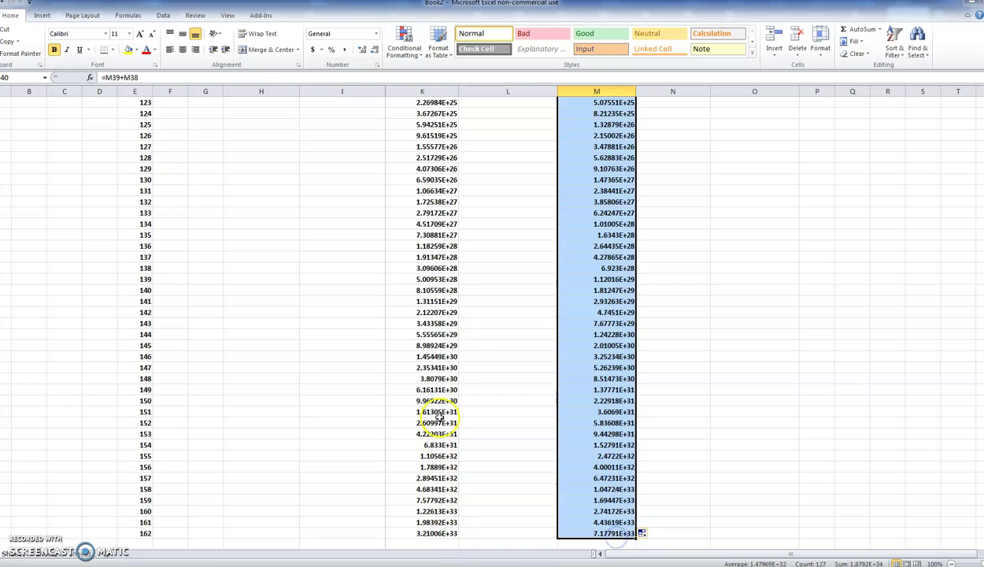
pyautogui.scroll(8, 459, 336)
pyautogui.scroll(20, 459, 337)
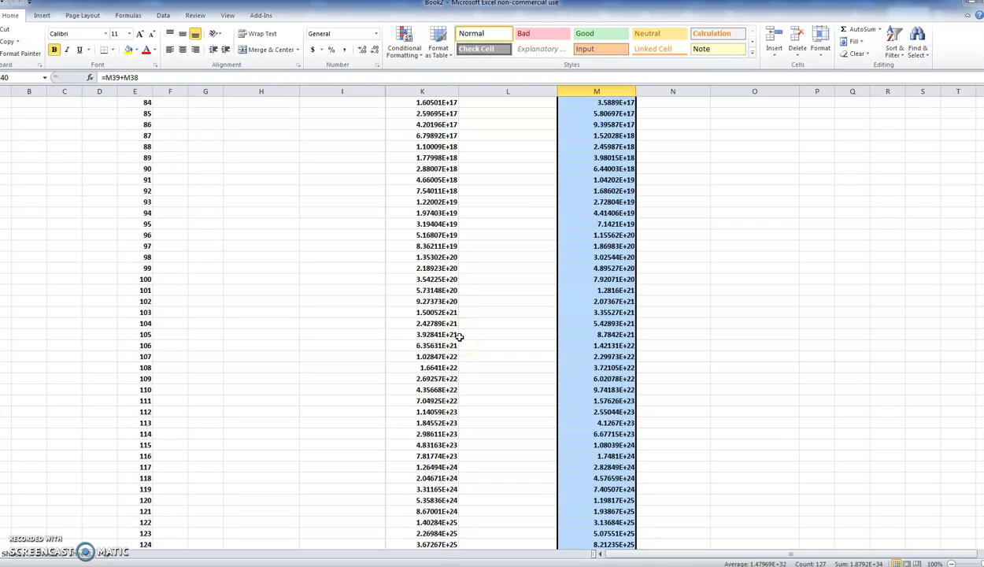
# - Fill the 2.236 Lucas-to-Fibonacci and 1.618 Lucas ratio columns L and N down to row 161
pyautogui.click(525, 234)
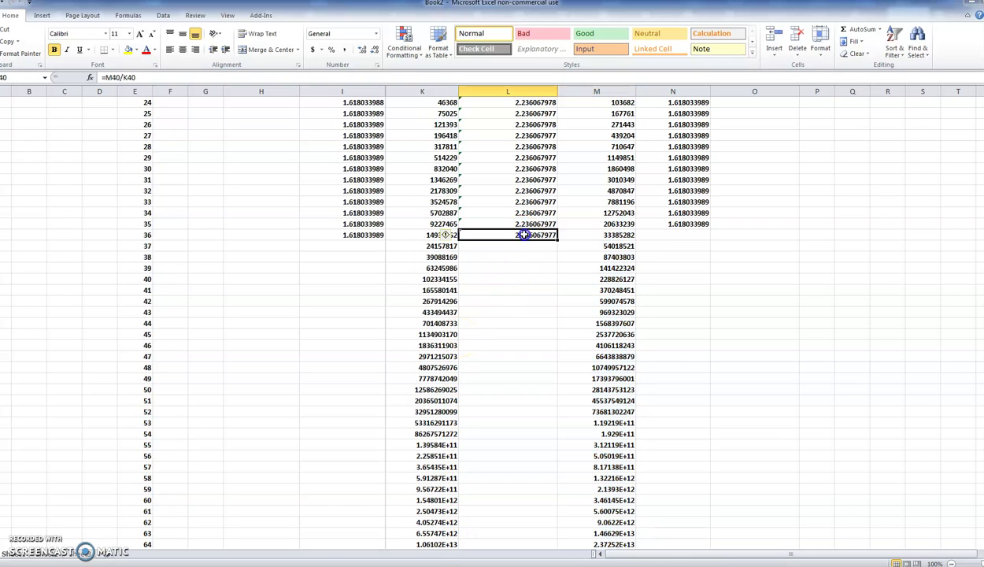
pyautogui.moveTo(557, 238); pyautogui.dragTo(533, 533)
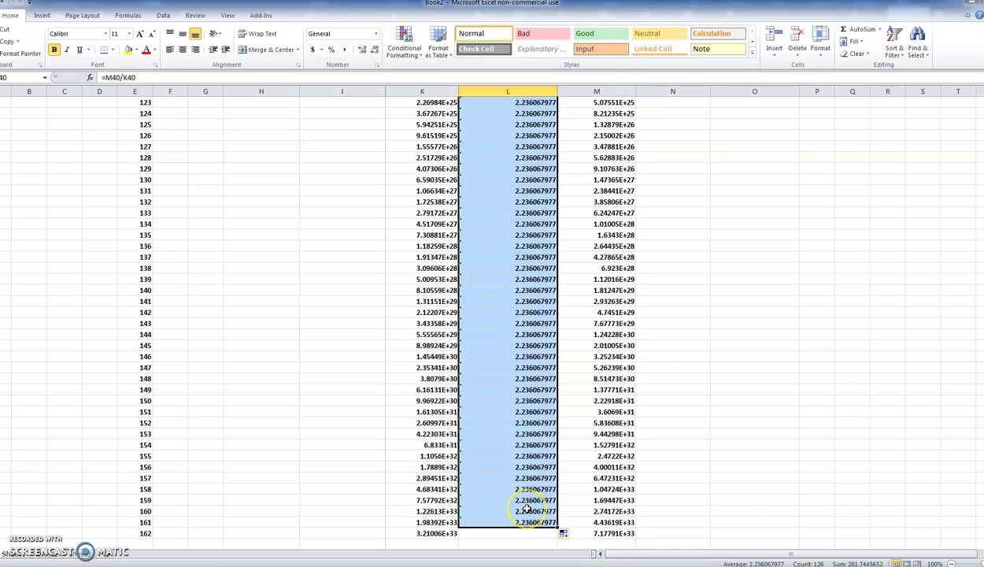
pyautogui.scroll(20, 551, 467)
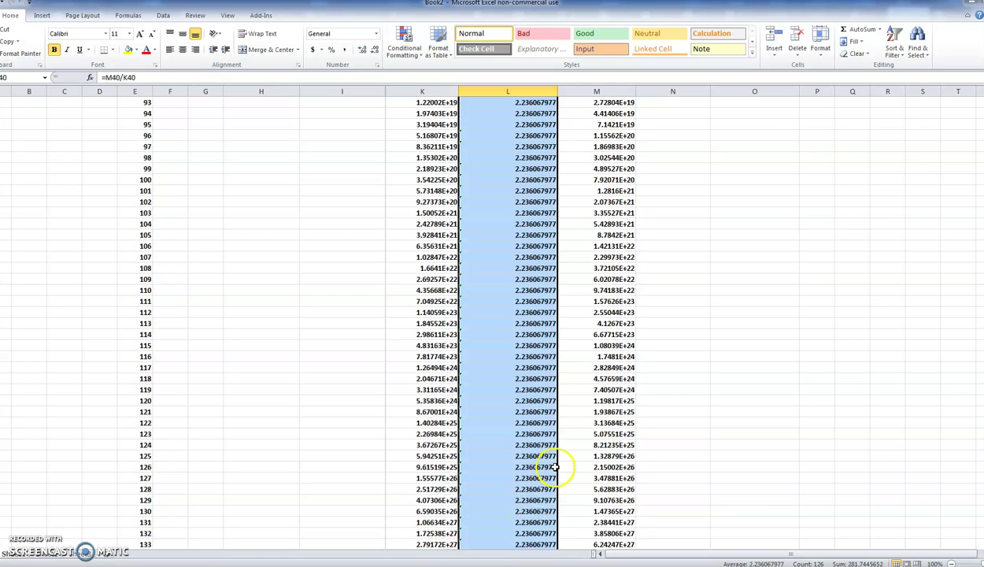
pyautogui.scroll(12, 548, 468)
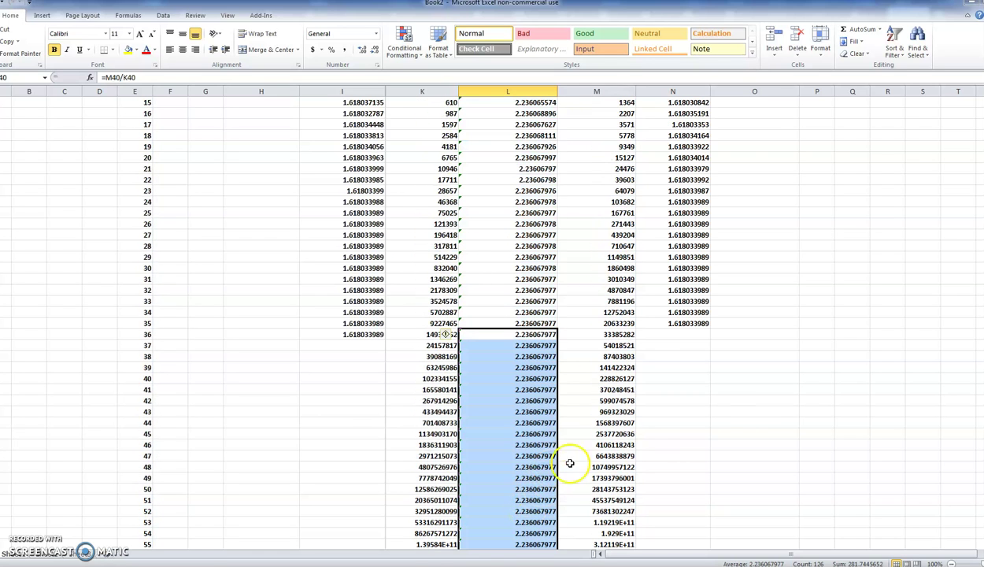
pyautogui.click(682, 324)
pyautogui.moveTo(710, 329); pyautogui.dragTo(699, 517)
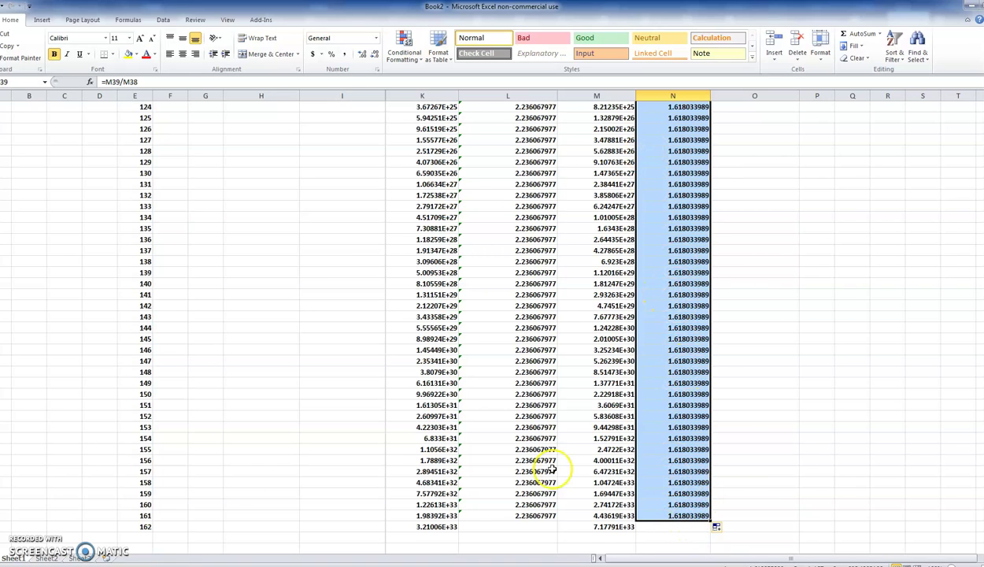
# - Extend the Fibonacci ratio column I down the table, holding at 1.618033989
pyautogui.scroll(19, 336, 400)
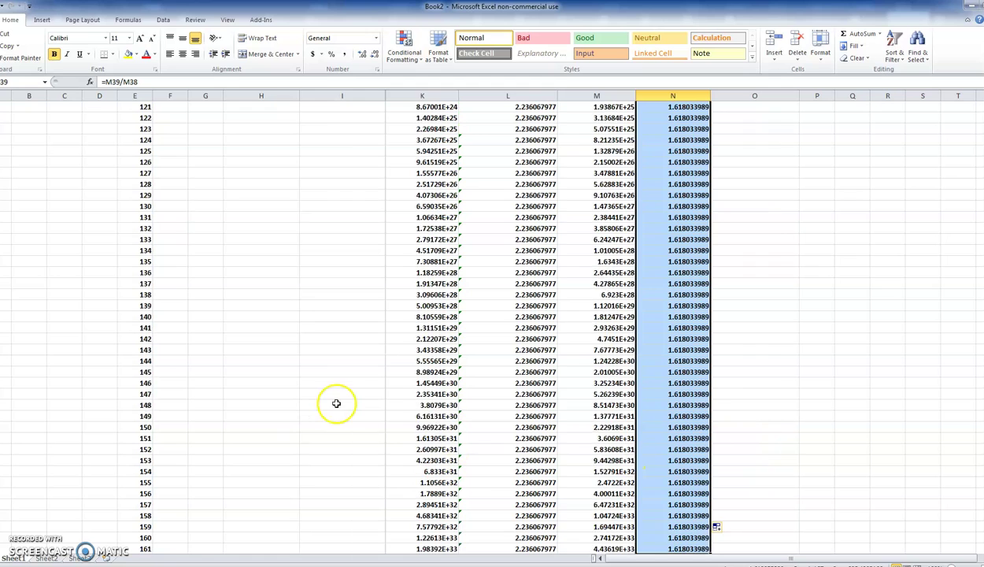
pyautogui.scroll(15, 335, 403)
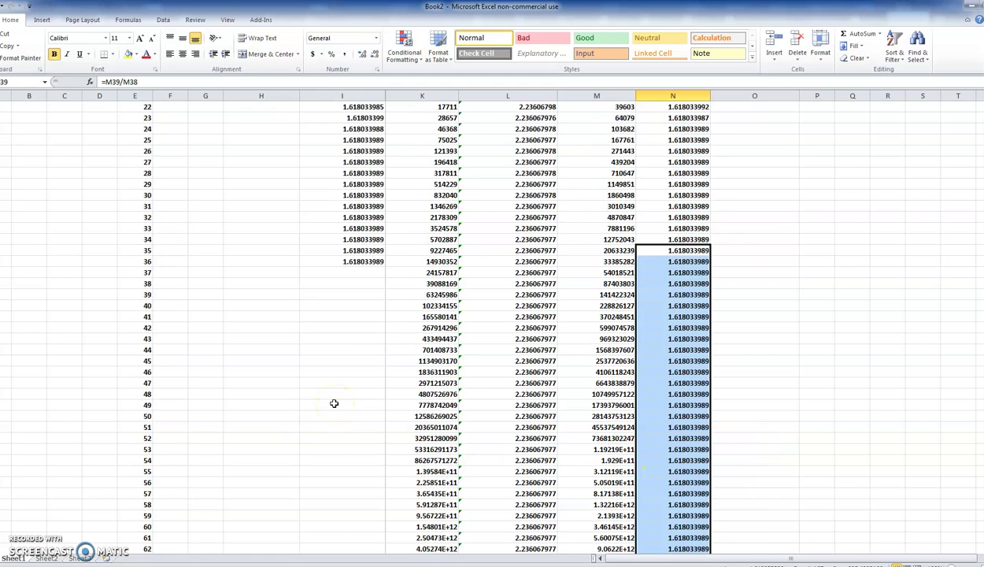
pyautogui.click(370, 262)
pyautogui.moveTo(387, 266); pyautogui.dragTo(384, 531)
pyautogui.scroll(4, 381, 493)
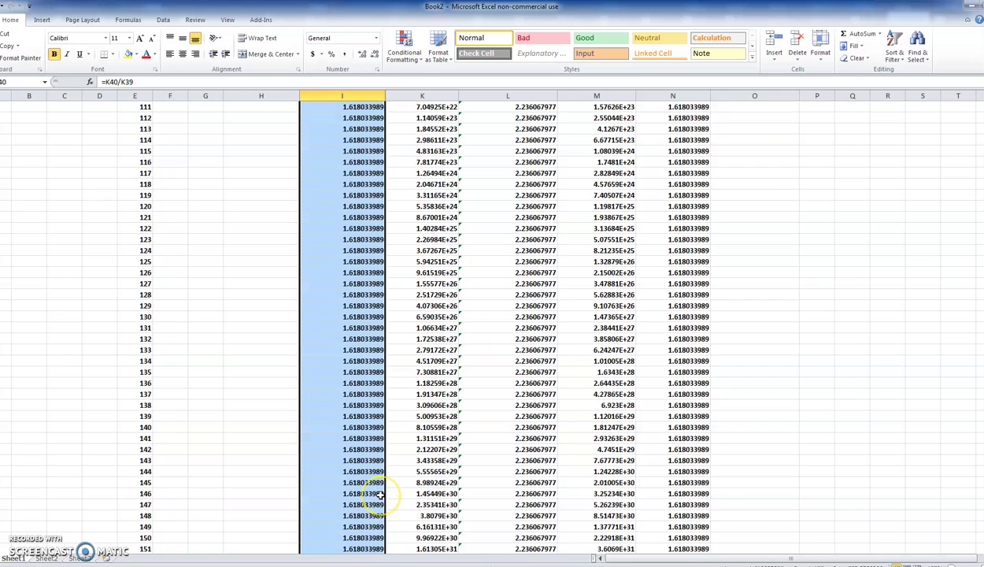